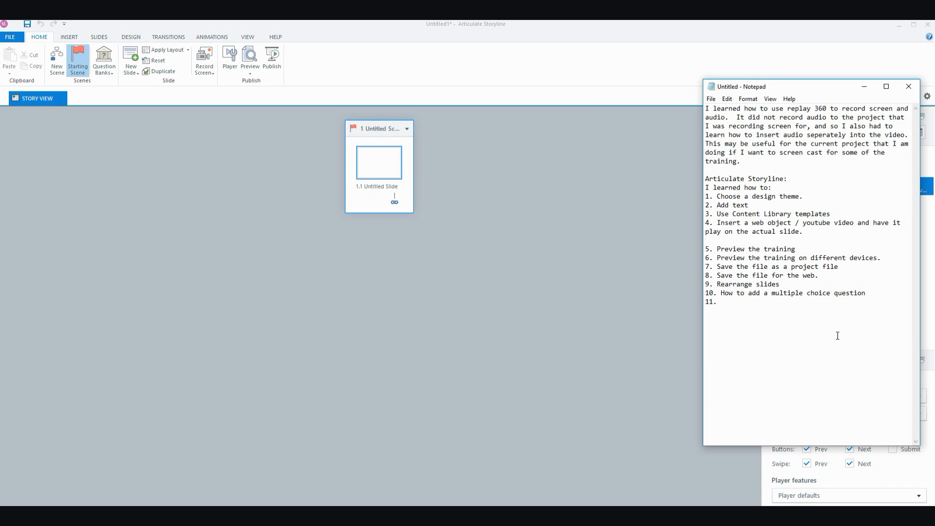
Open slide 1.1 for editing and apply the plain dark grey design theme to it
click(382, 168)
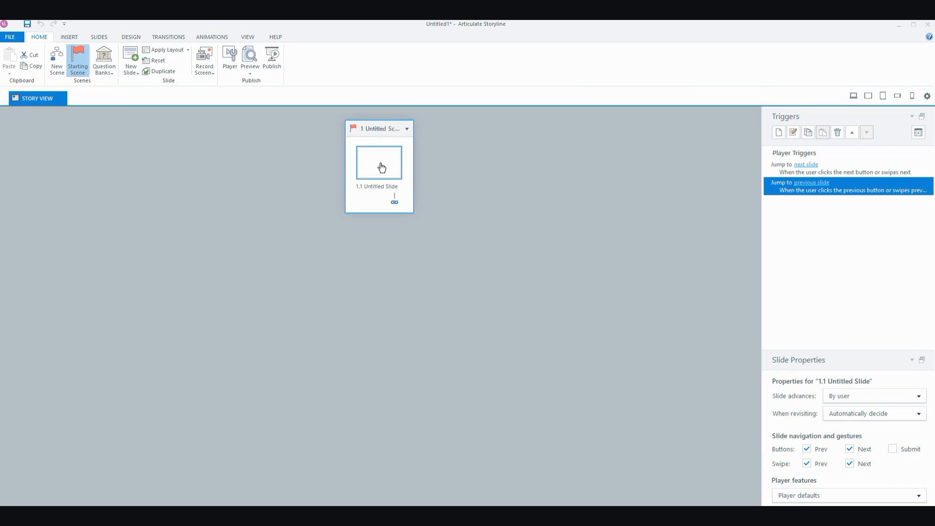
double_click(381, 168)
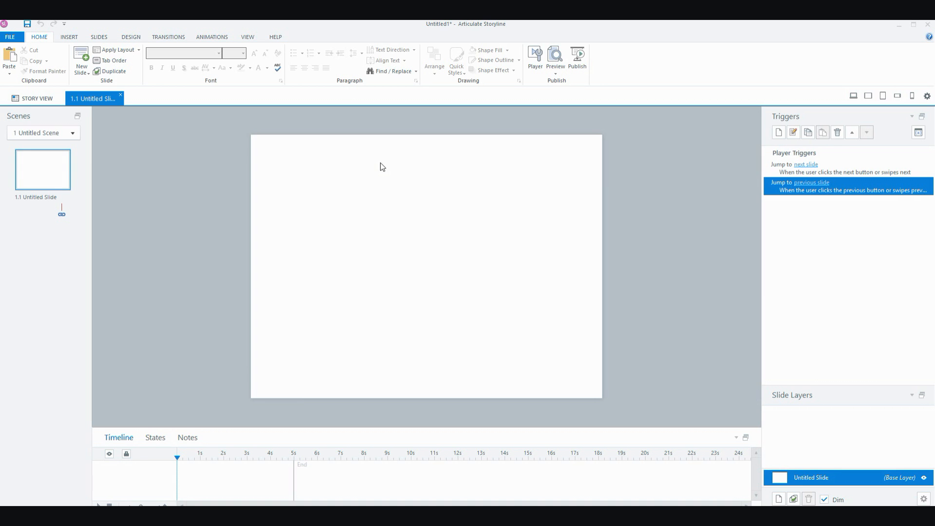
click(131, 38)
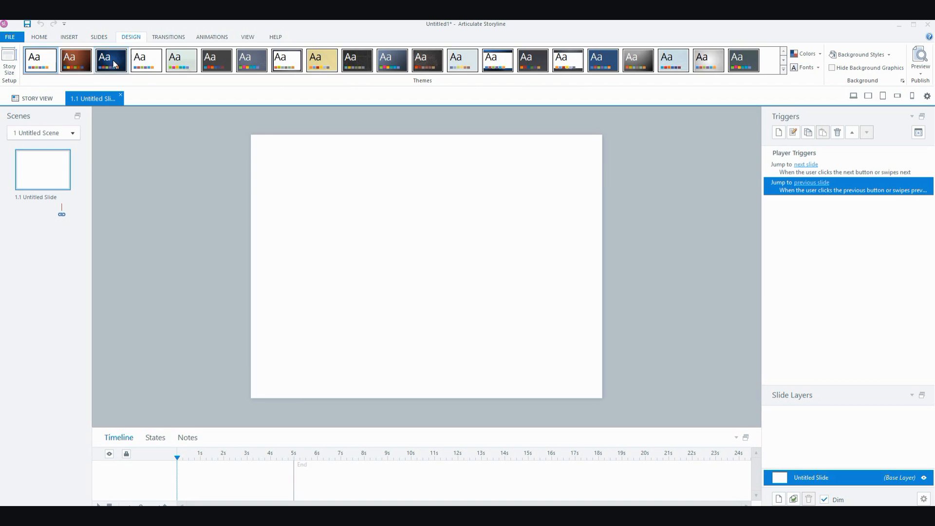
click(219, 63)
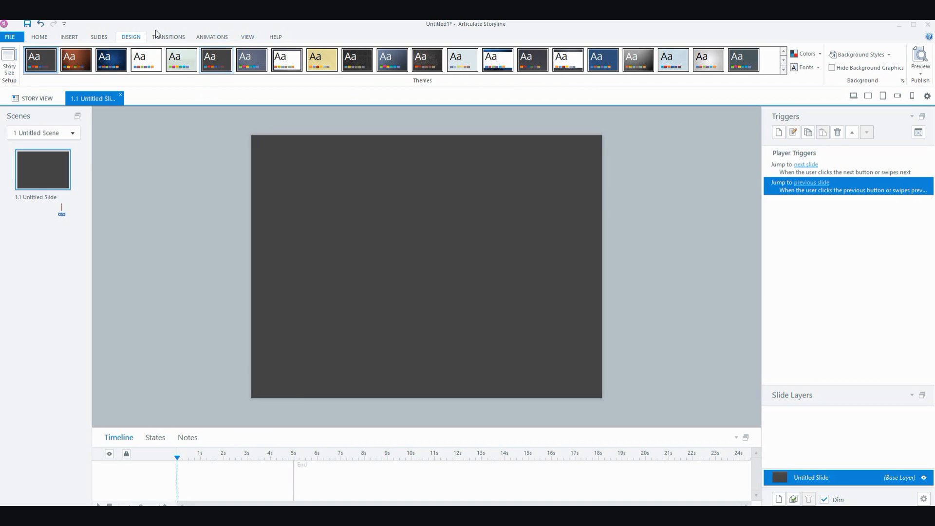
Insert a new slide from the Content Library using the Velocity template's Welcome layout
click(68, 38)
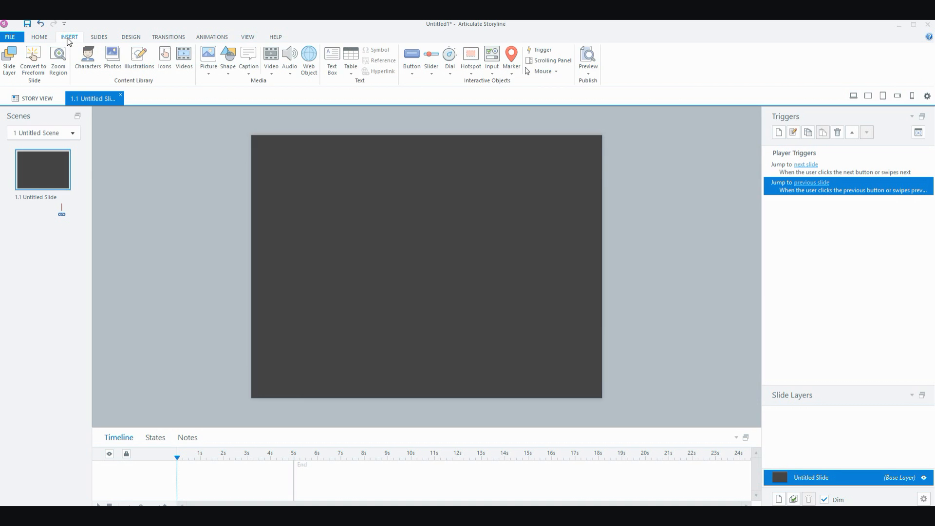
click(47, 41)
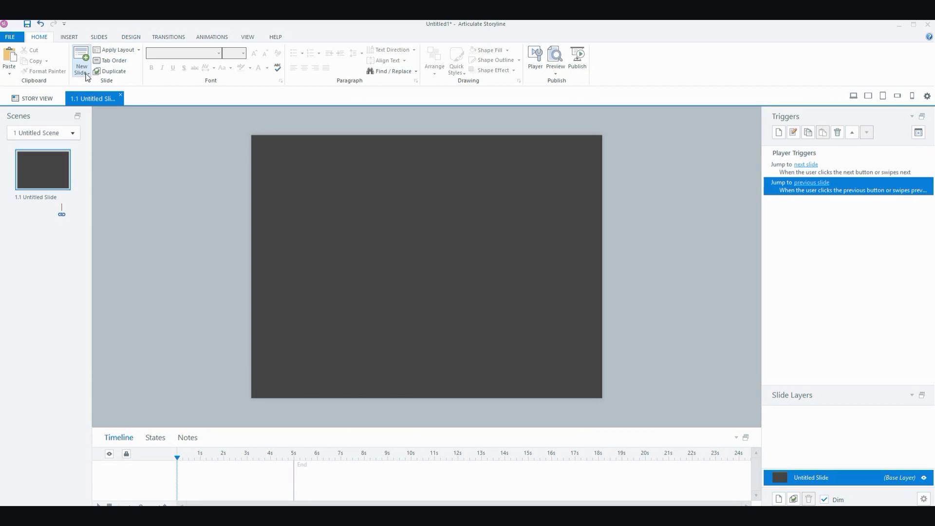
click(88, 74)
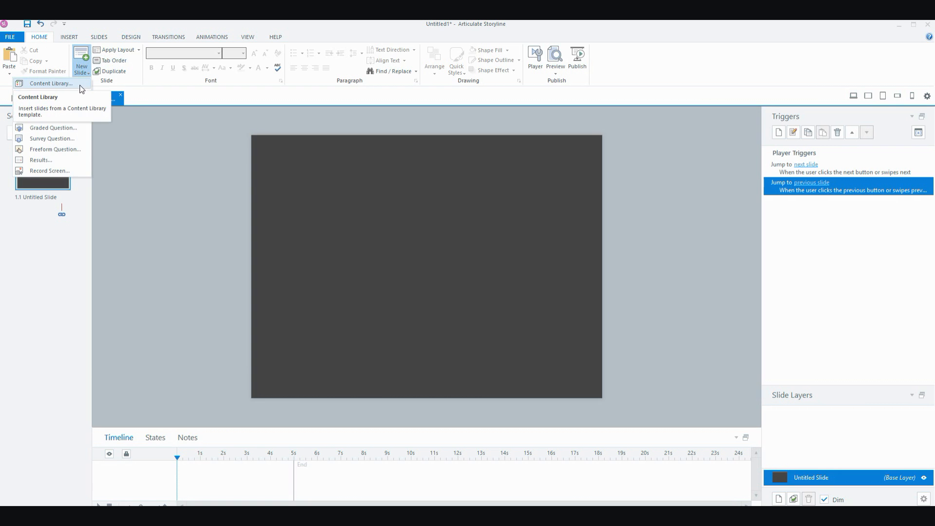
click(80, 87)
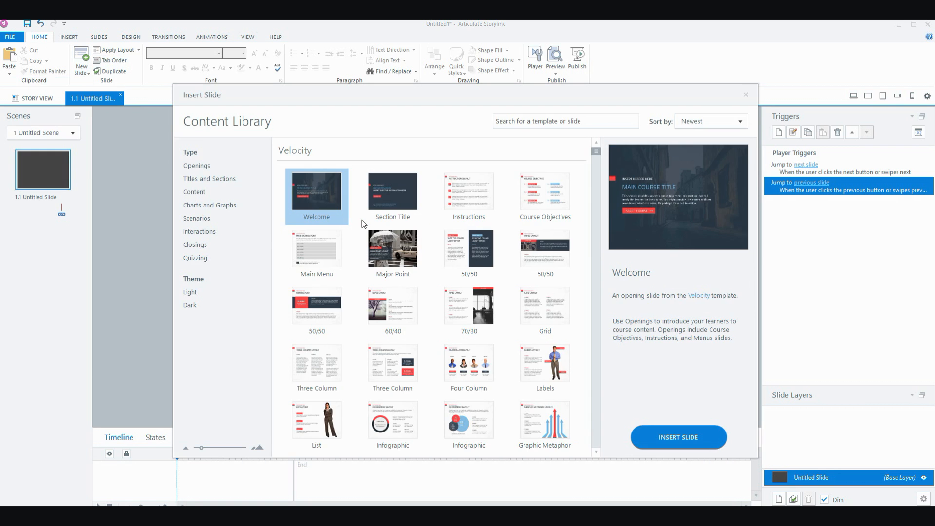
double_click(325, 196)
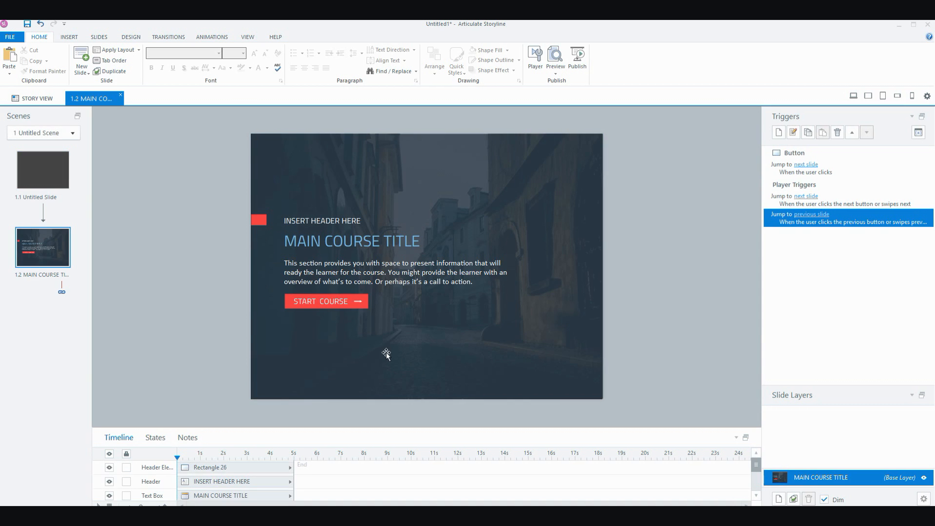
Delete the "INSERT HEADER HERE" placeholder from the Welcome slide
click(331, 219)
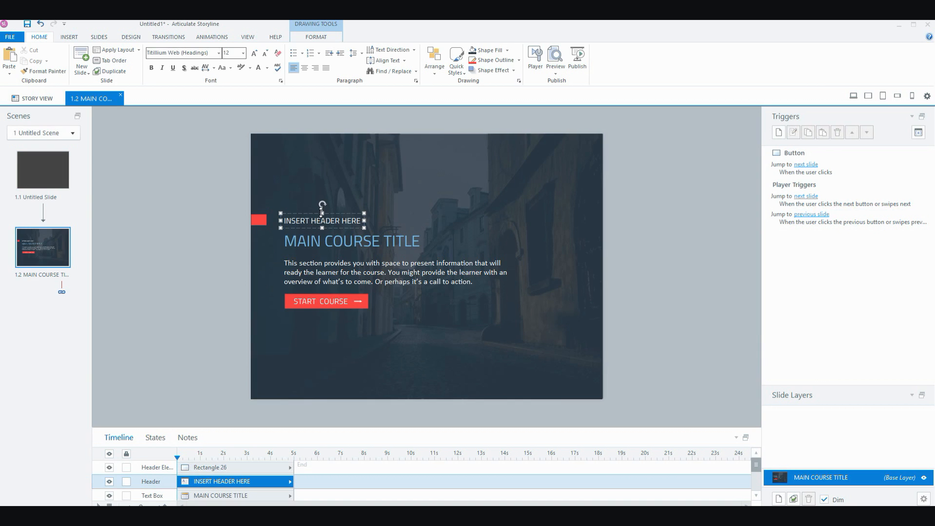
click(317, 214)
key(Delete)
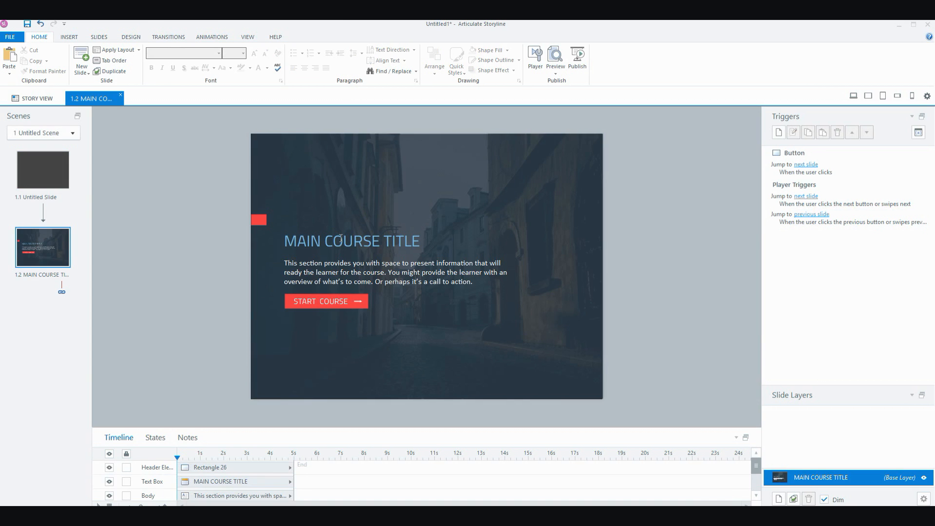
Replace the main course title on the Welcome slide with "How to Play Guitar"
click(340, 239)
drag(441, 242, 265, 235)
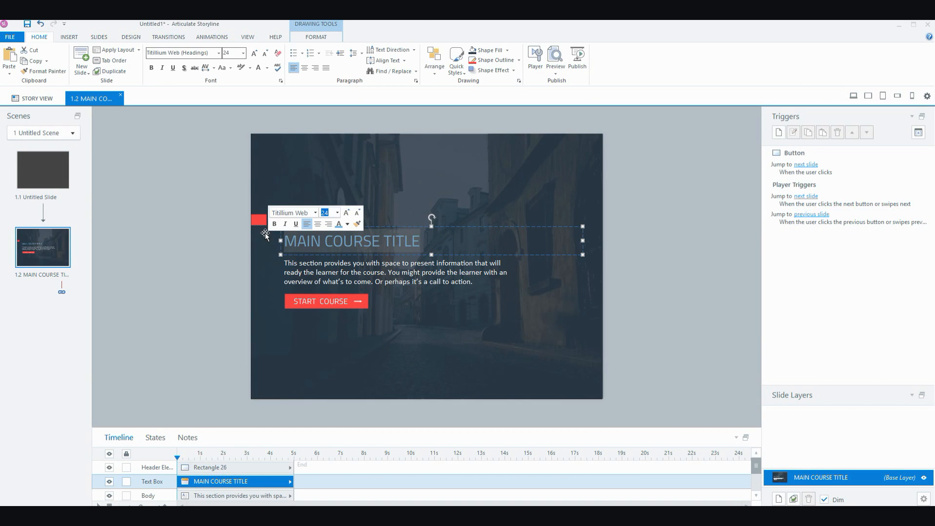
text(How to )
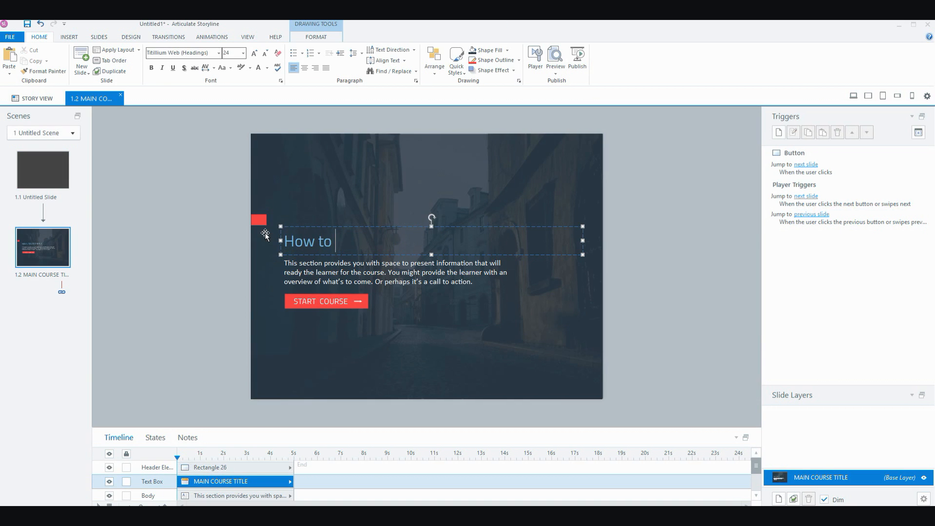
text(play guitar)
click(344, 242)
key(BackSpace)
text(P)
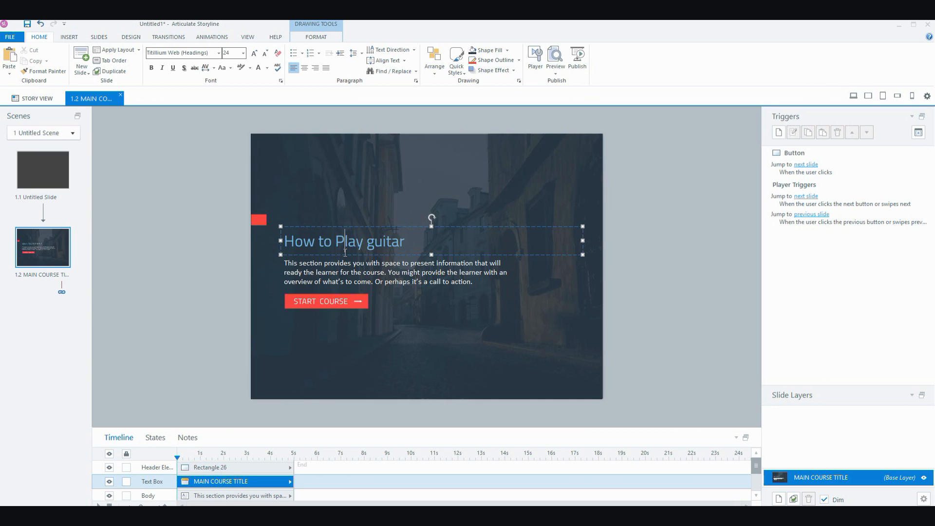
click(380, 264)
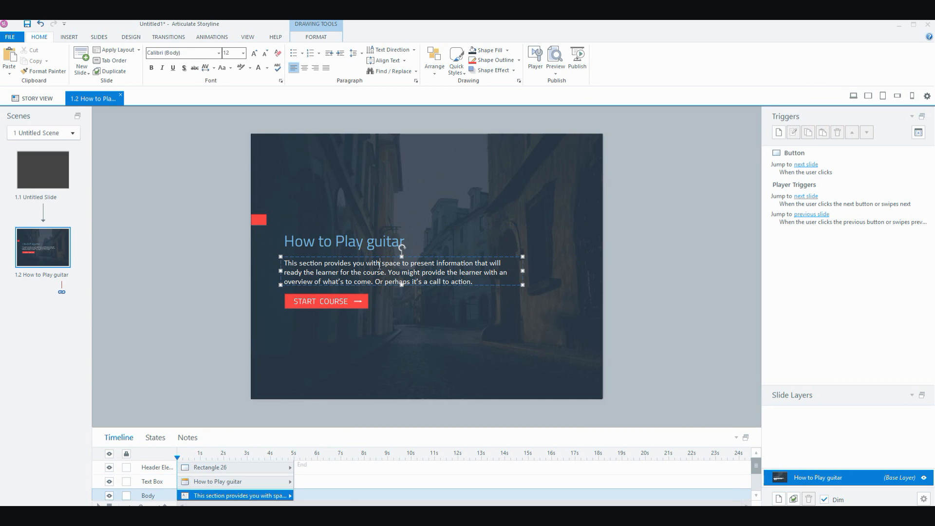
click(375, 242)
key(BackSpace)
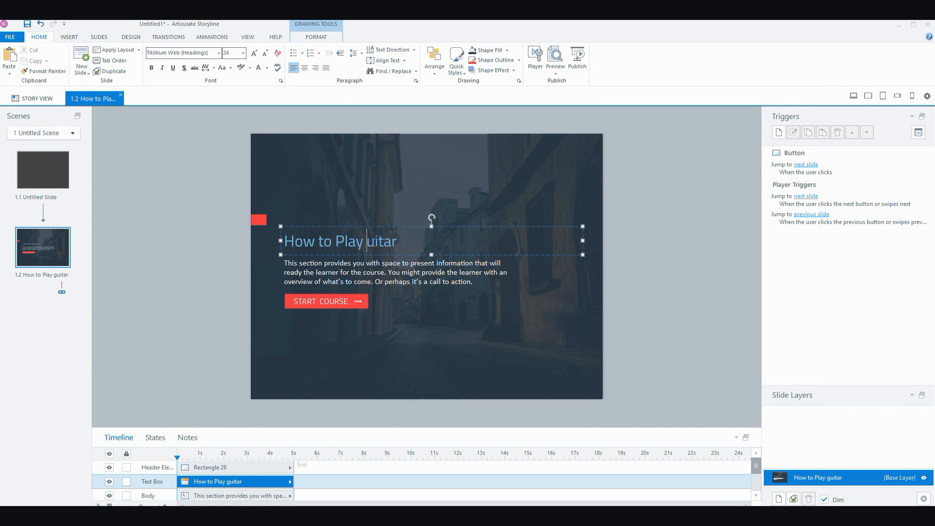
text(G)
Look over both slides, return to slide 1.1 and bring up the Notepad list of Storyline skills
click(50, 168)
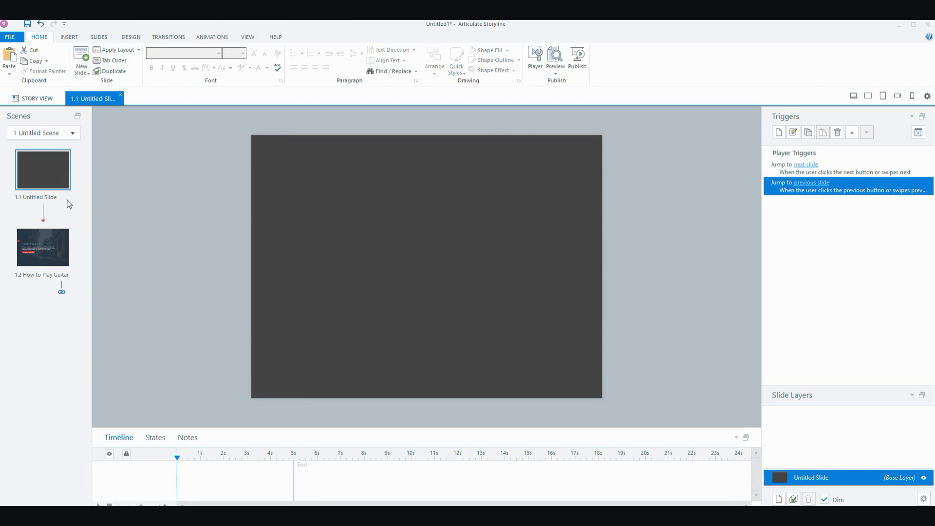
click(54, 244)
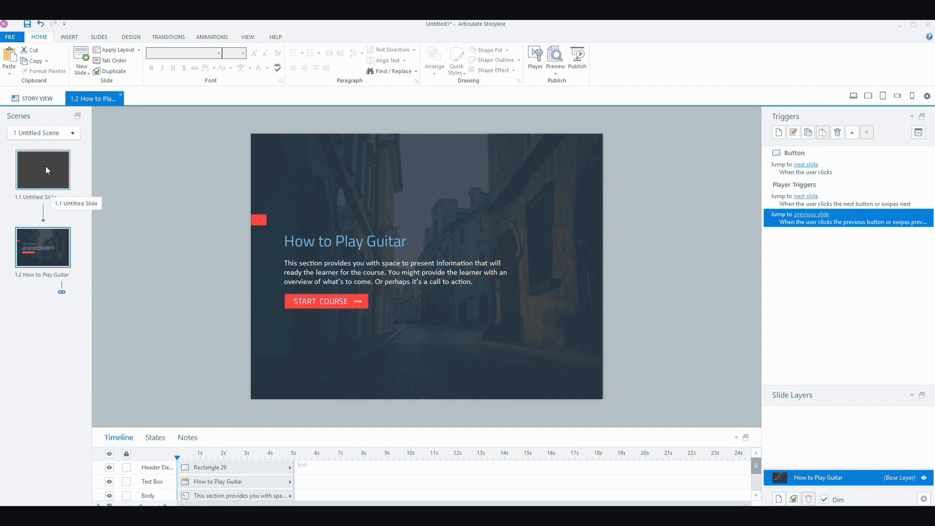
click(46, 169)
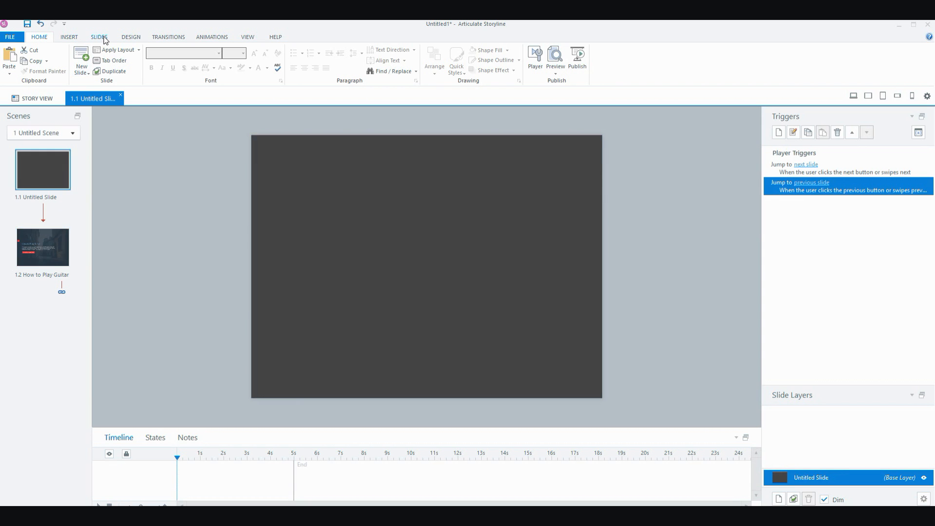
mouse_move(466, 517)
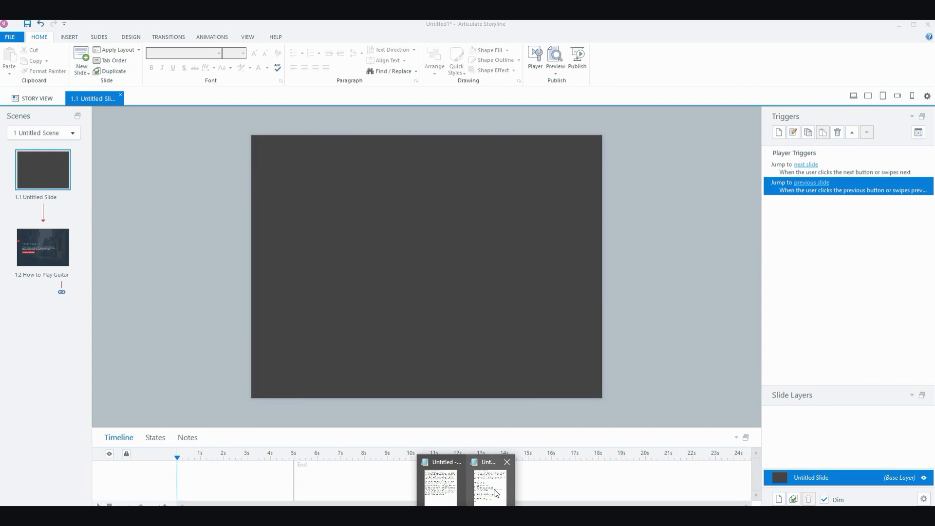
click(490, 488)
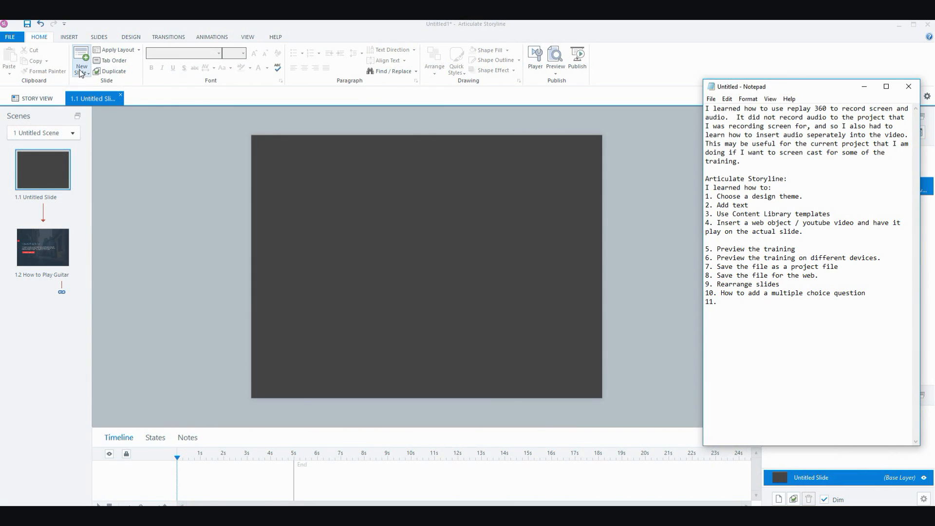
Add a wide text box across the upper part of slide 1.1 reading "Place Title Here"
click(53, 170)
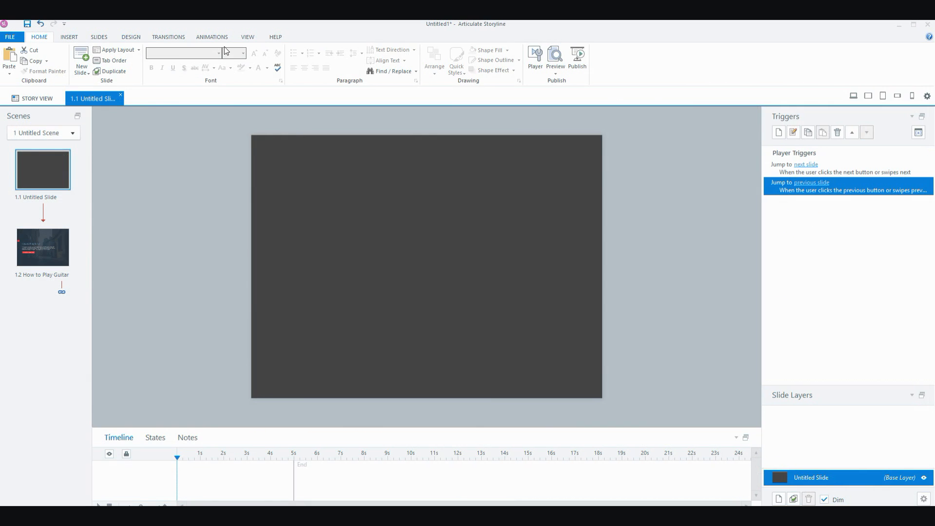
click(69, 39)
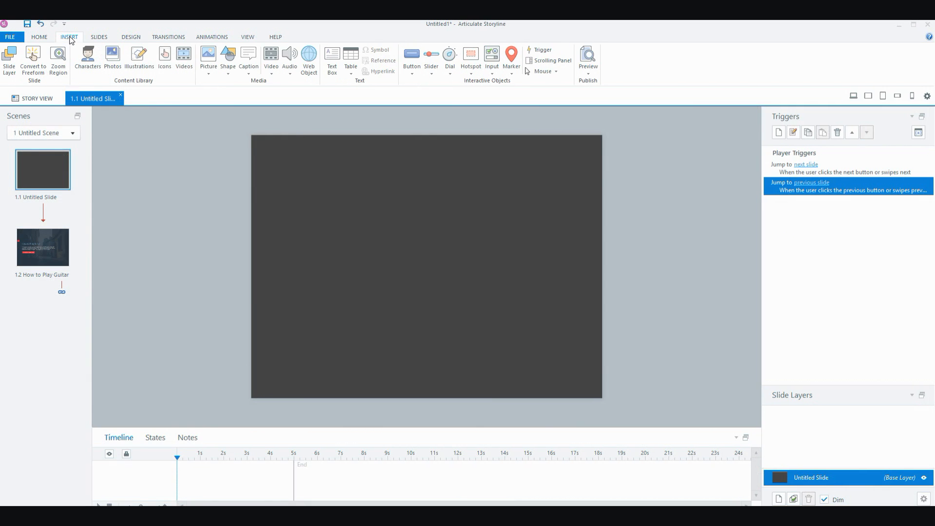
click(40, 36)
click(332, 216)
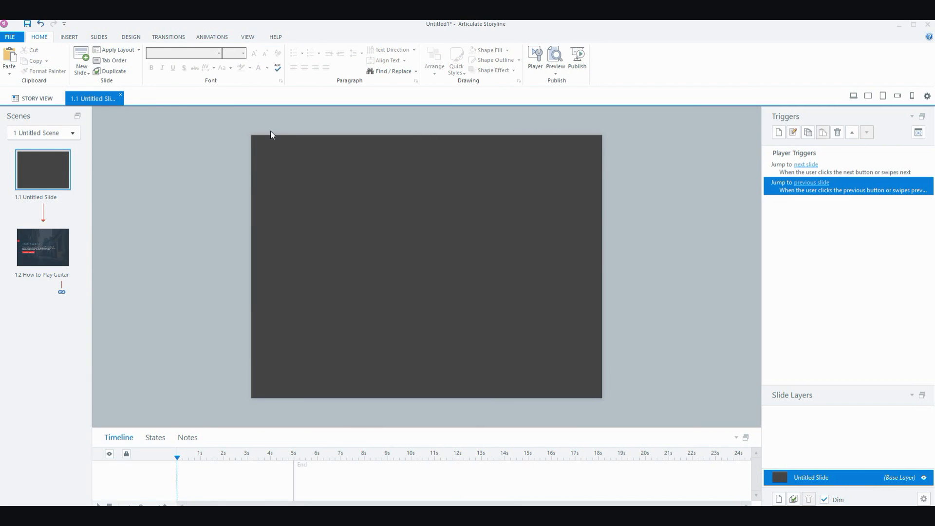
click(104, 38)
click(76, 38)
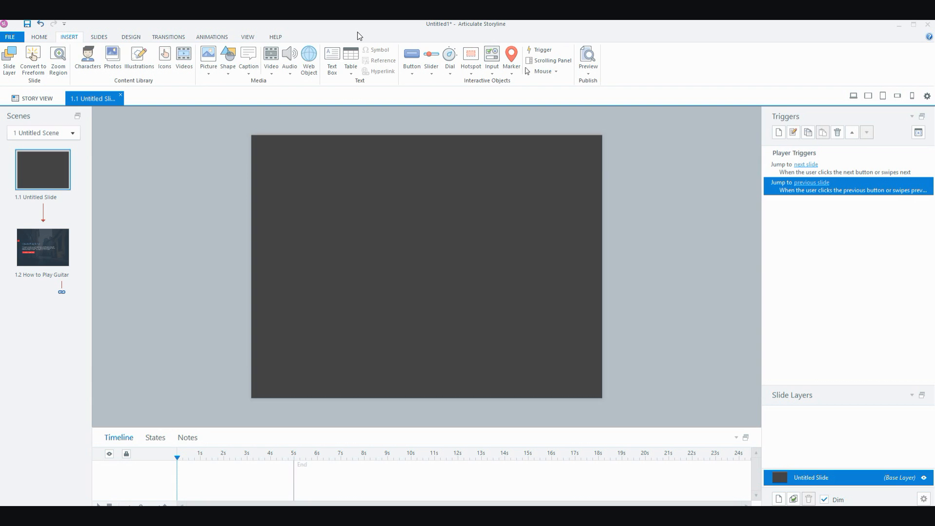
click(331, 61)
drag(306, 177, 553, 213)
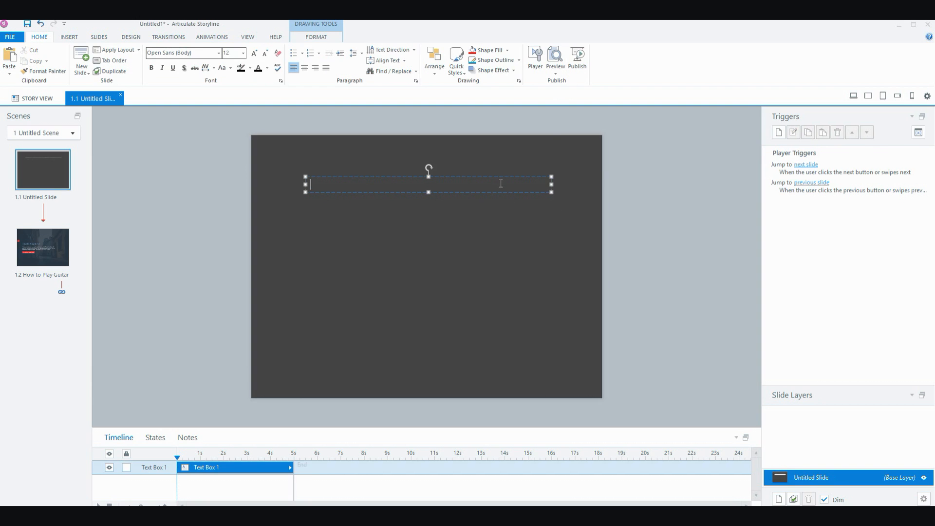
text(Place Title Here)
click(305, 108)
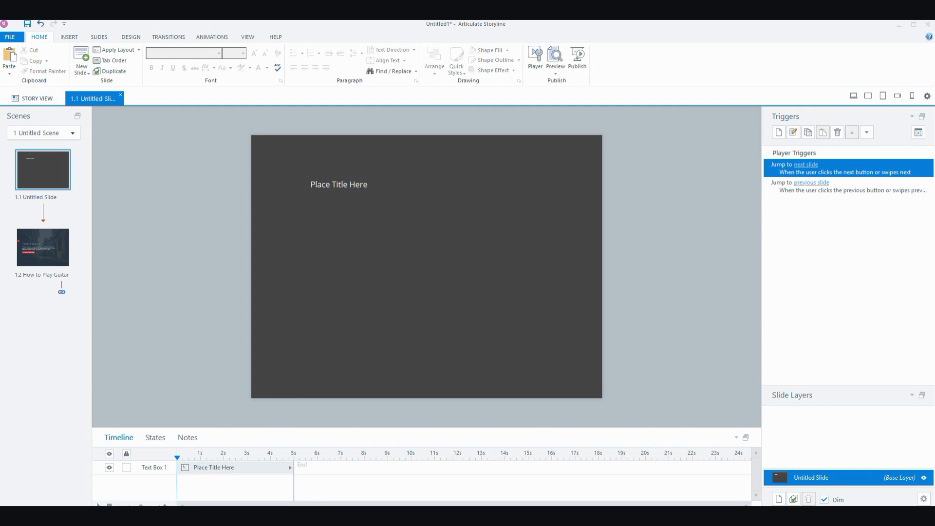
Check the Notepad list, start inserting a web object on slide 1.1 and select its address for replacement
click(466, 517)
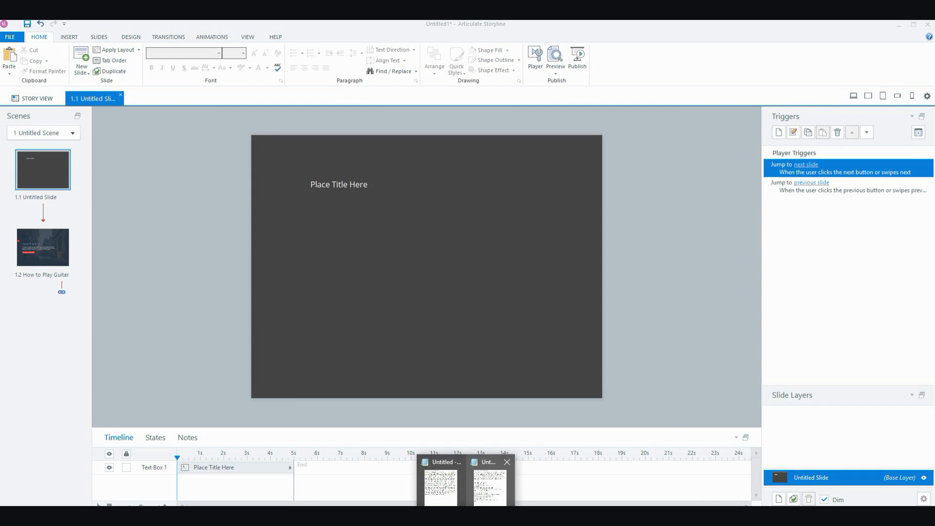
click(491, 480)
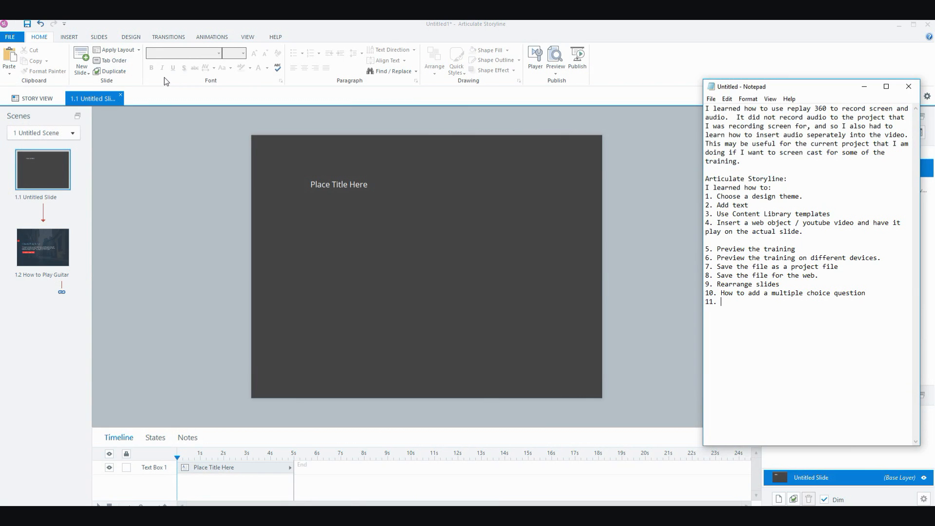
click(74, 37)
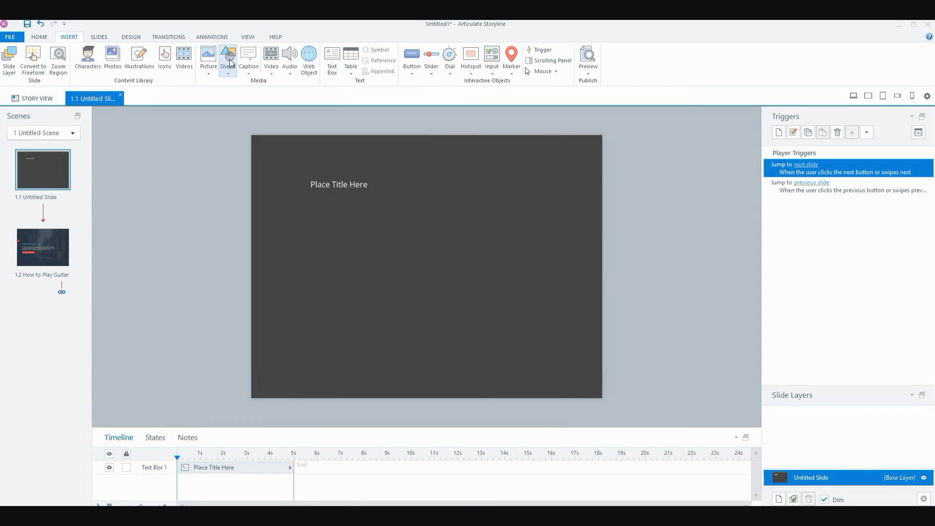
click(310, 72)
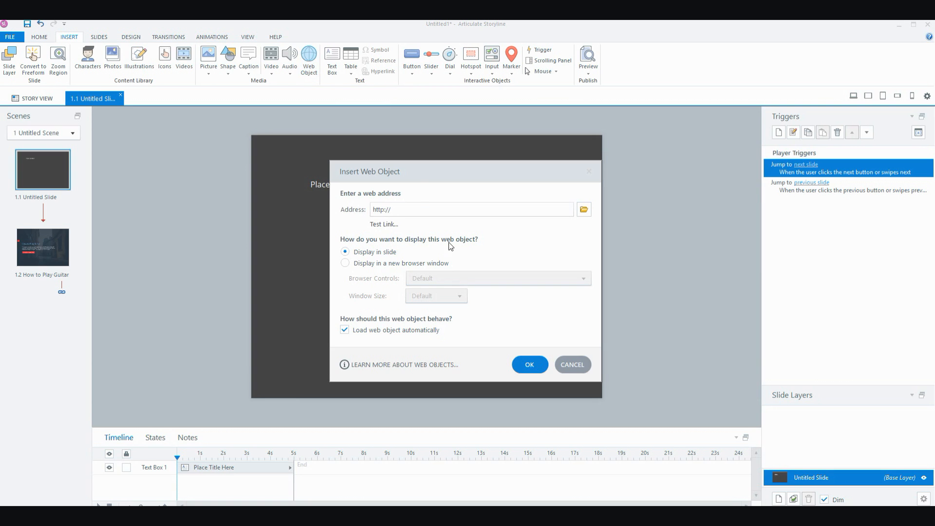
click(408, 210)
drag(407, 204, 353, 212)
text(G C E A)
key(BackSpace)
key(BackSpace)
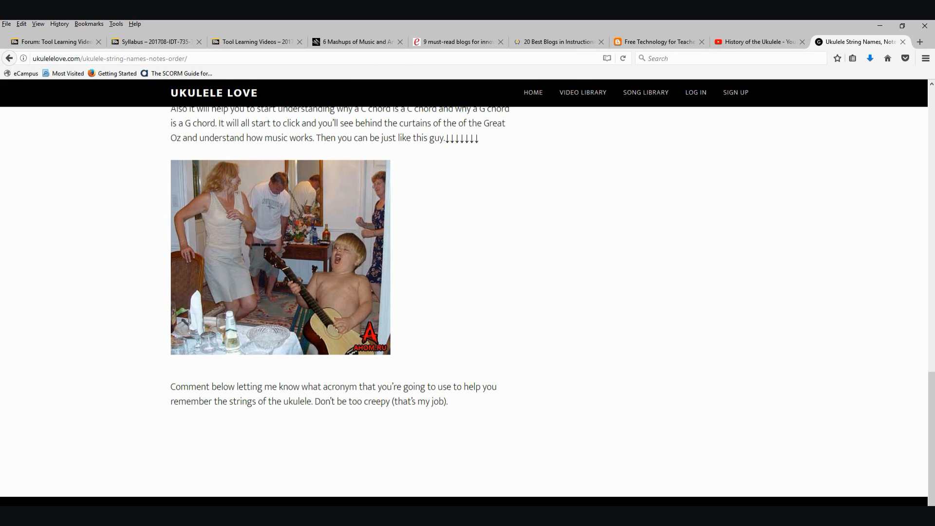
Show the embed code of the History of the Ukulele video on YouTube and select only its embed address
click(769, 43)
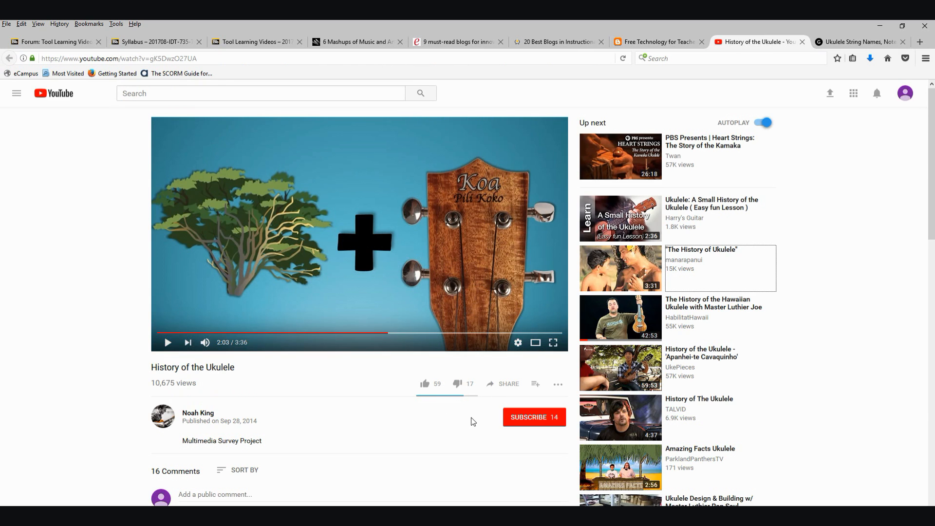
click(493, 388)
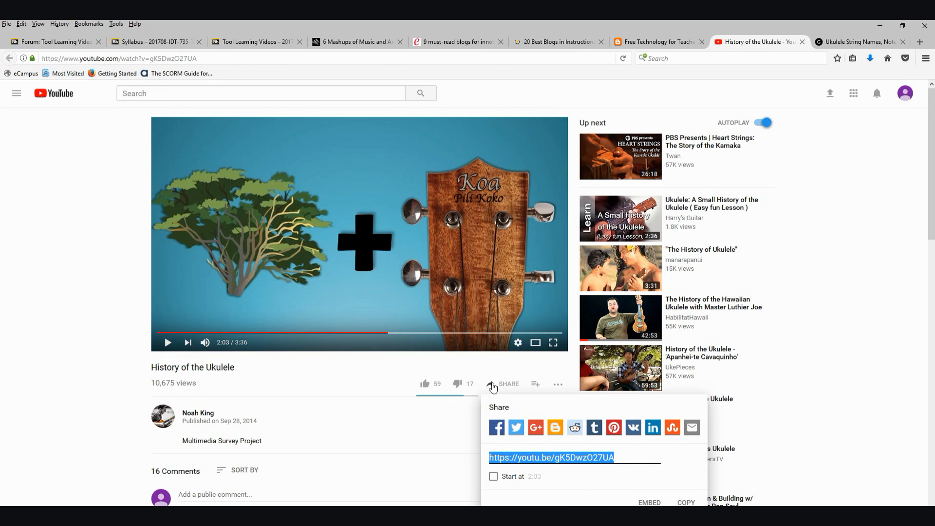
click(650, 503)
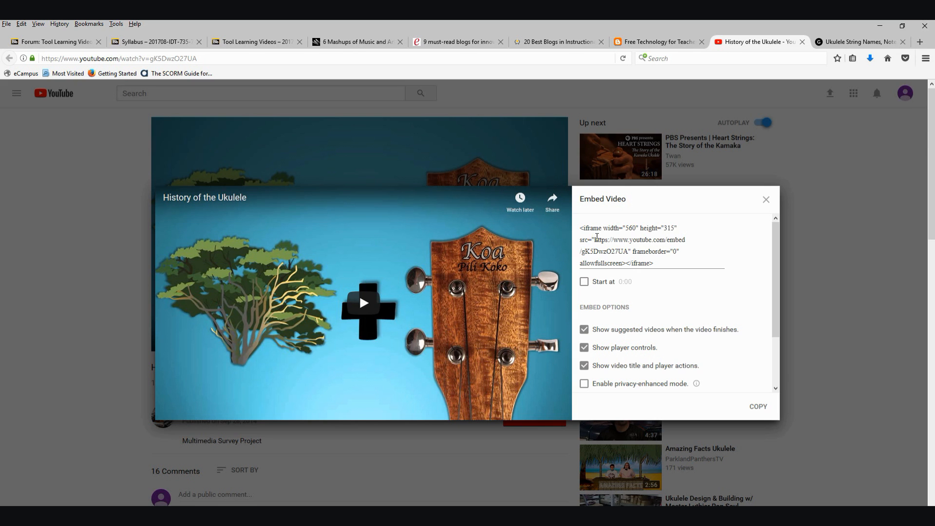
drag(595, 240, 628, 252)
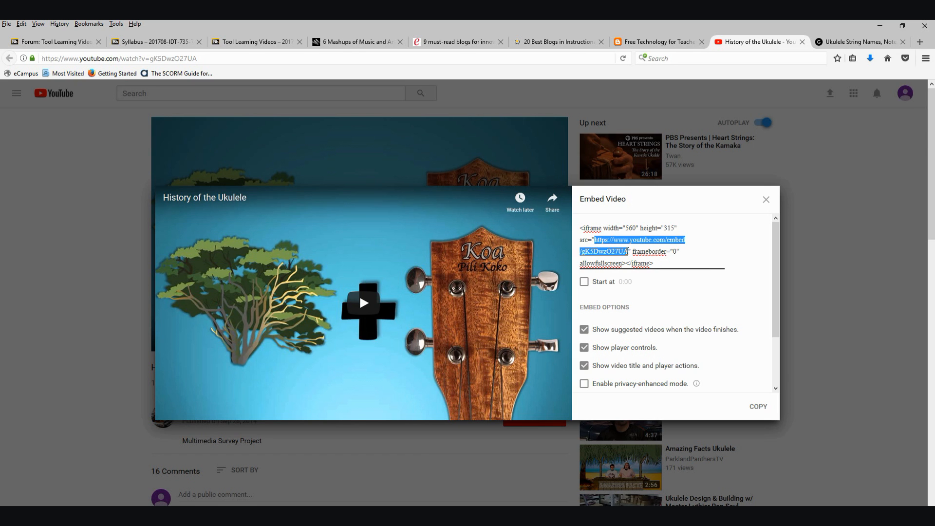
text(G C E A)
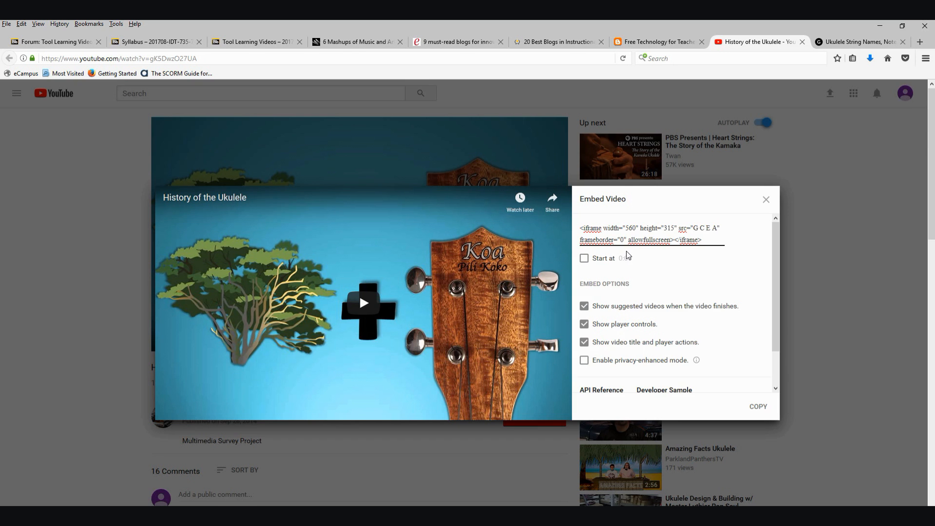
right_click(697, 229)
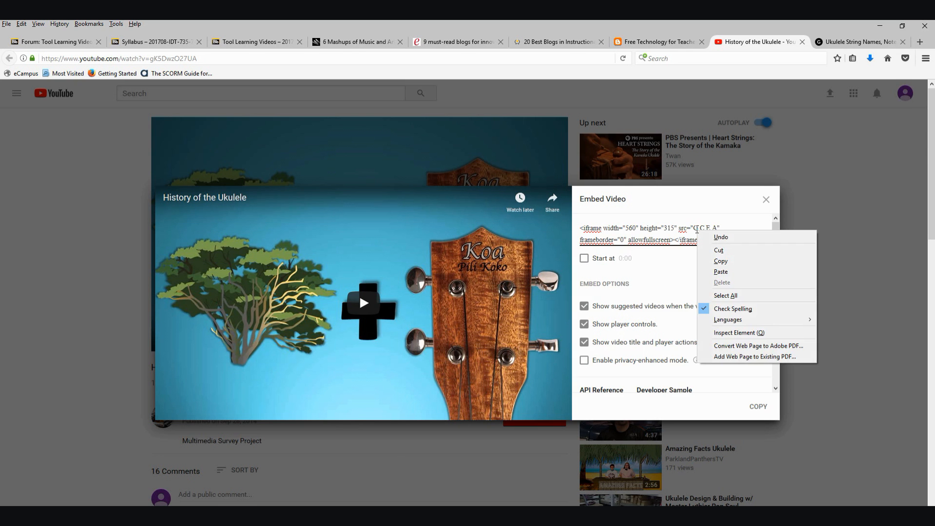
click(716, 238)
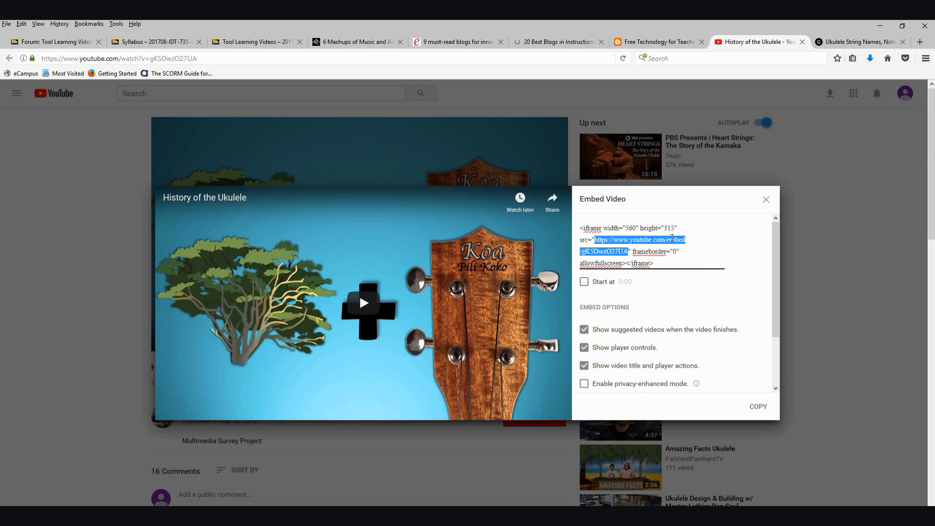
Insert the selected YouTube embed address as an in-slide web object on Storyline slide 1.1 and resize it to about 694 by 436 px, clearing the title area
right_click(672, 239)
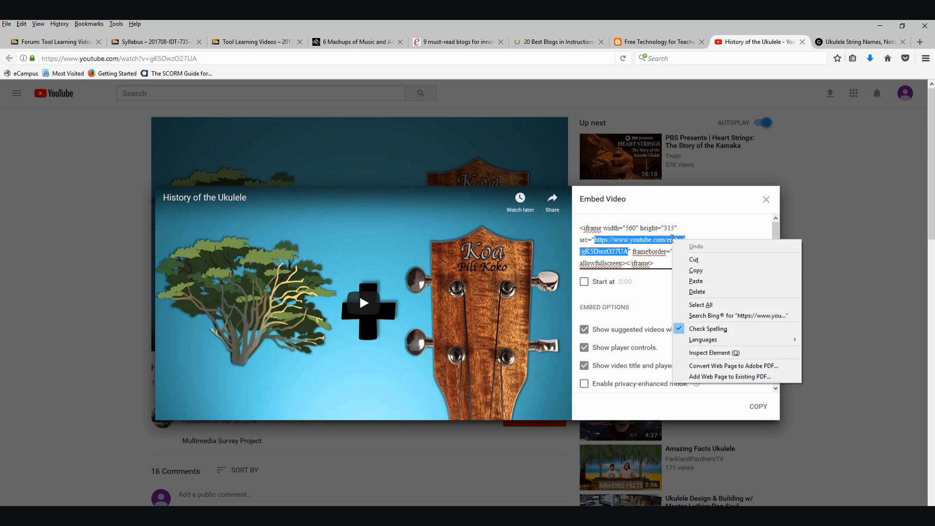
click(707, 271)
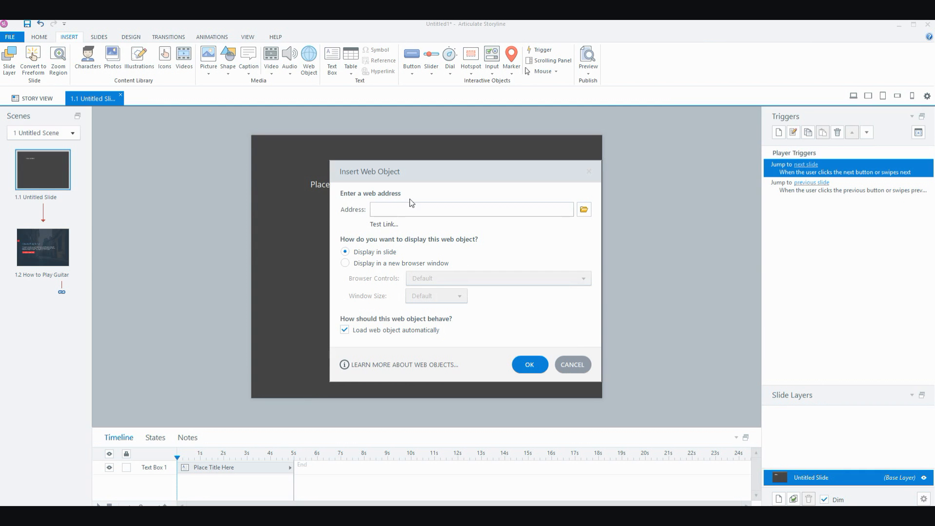
key(ctrl+v)
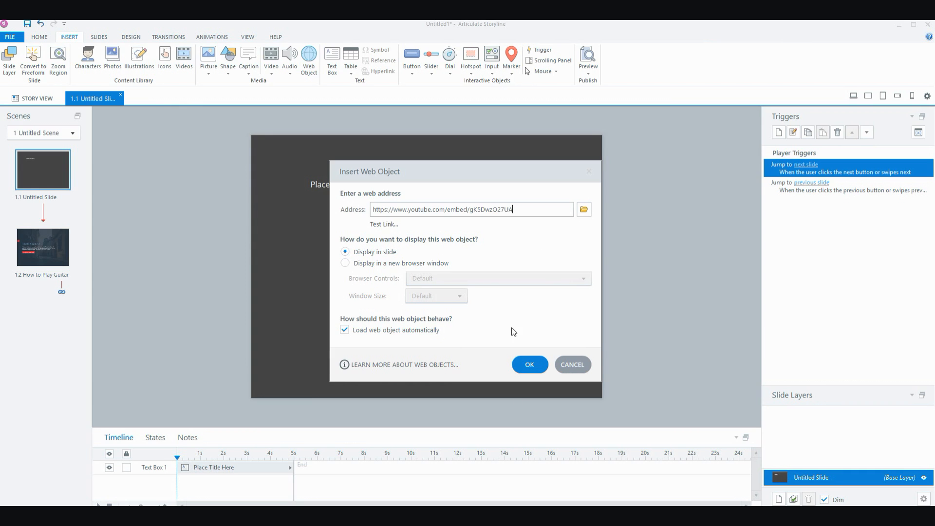
click(537, 371)
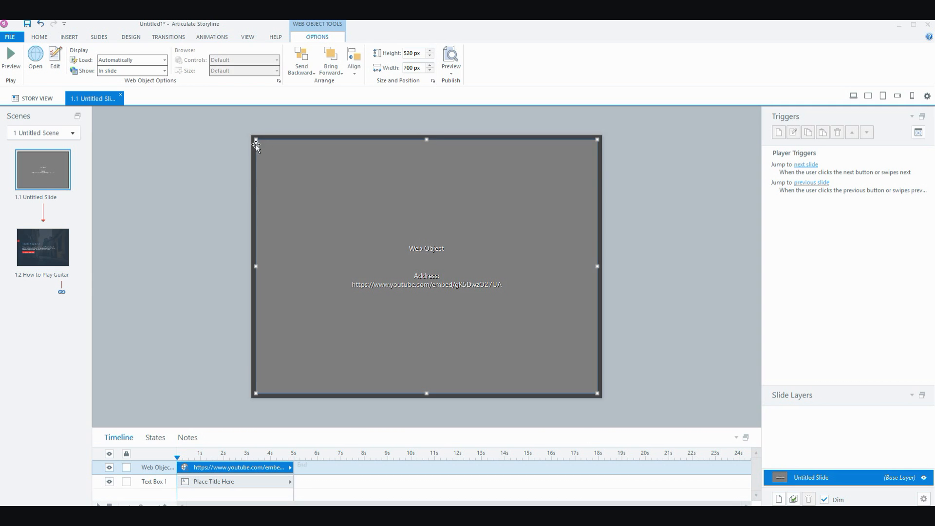
drag(256, 141, 259, 181)
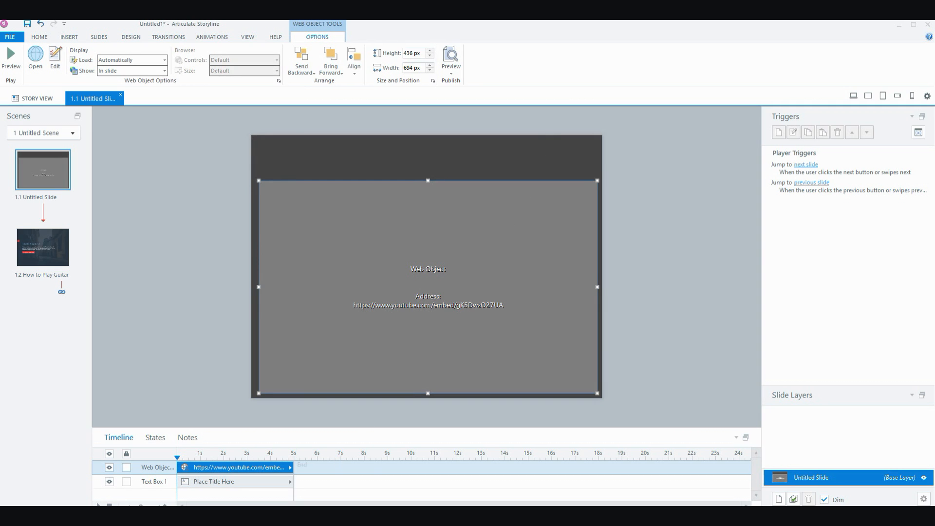
Check the Notepad list of Storyline skills and try moving slide 1.1 below the How to Play Guitar slide
mouse_move(467, 506)
click(489, 483)
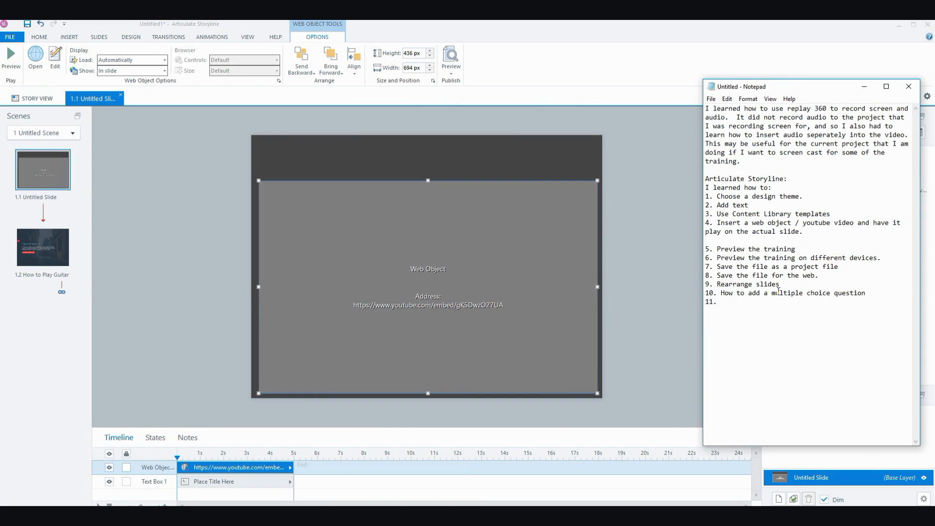
drag(49, 171, 46, 278)
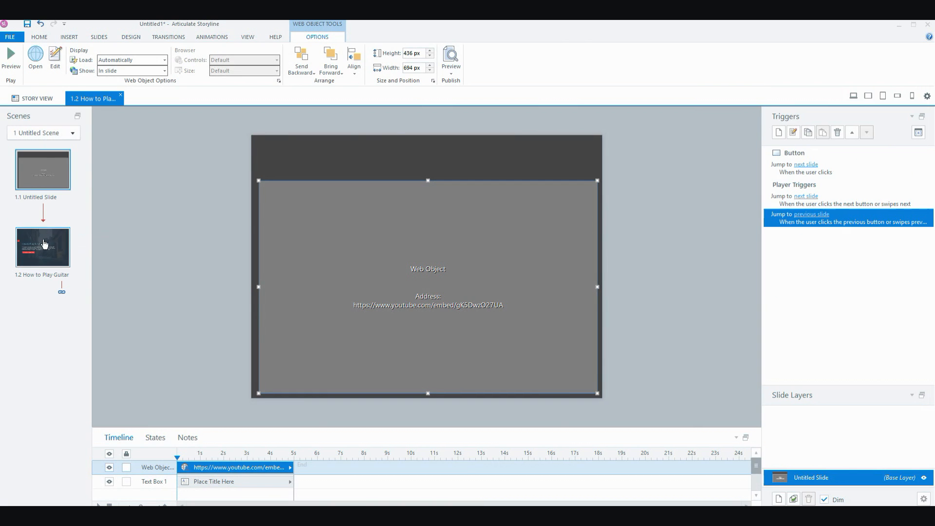
Insert the Velocity template's Main Menu slide from the Content Library after the How to Play Guitar slide
click(46, 250)
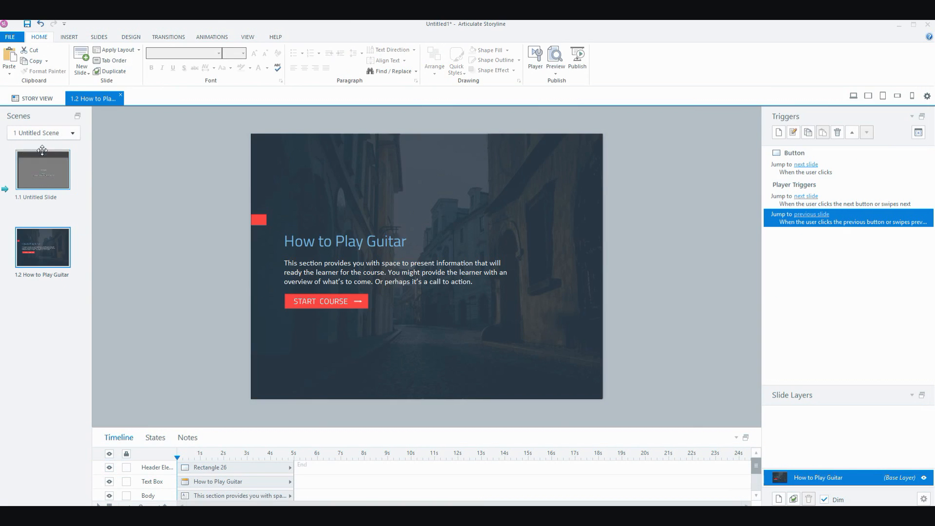
click(84, 59)
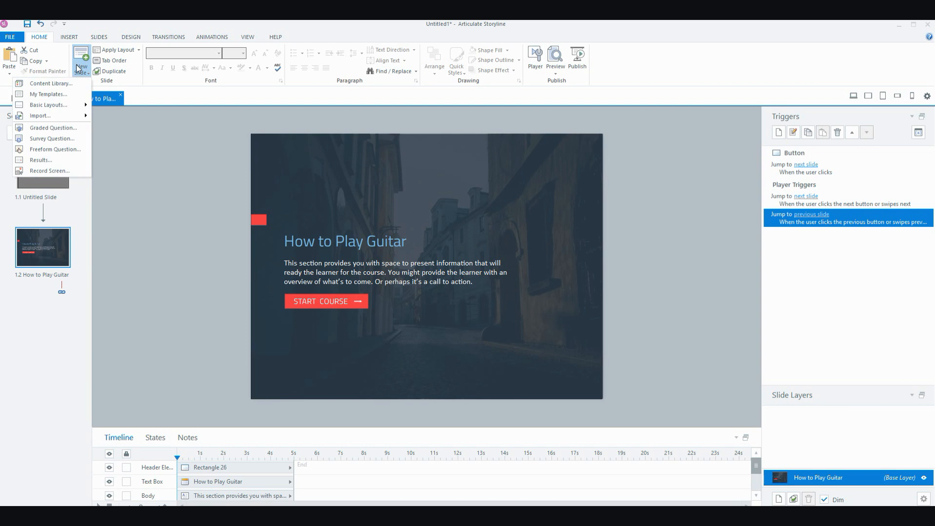
click(76, 84)
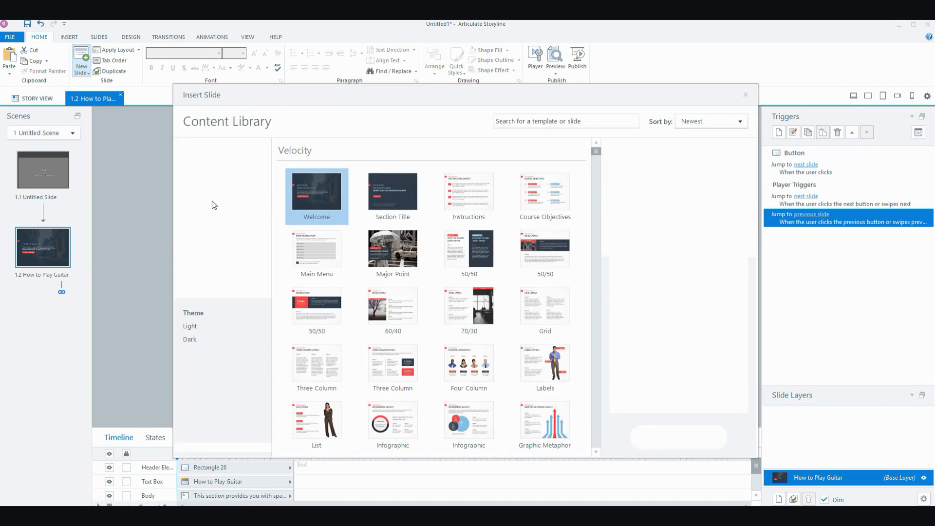
click(317, 248)
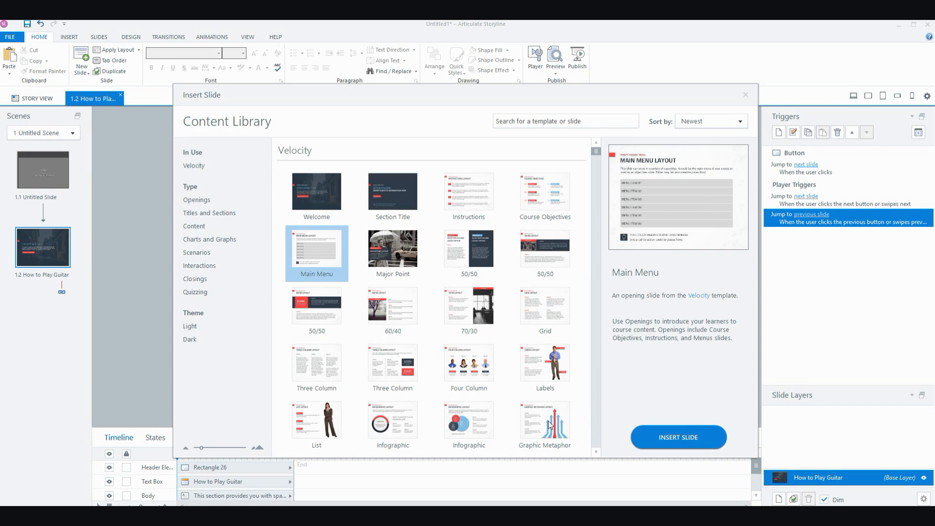
click(689, 435)
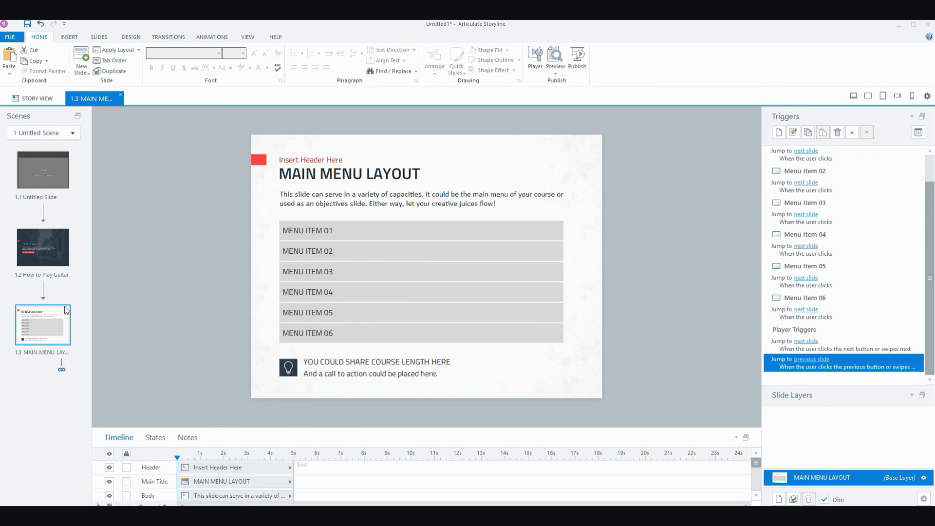
Rearrange the scene by moving the Main Menu slide up and the web object slide below it, then return Main Menu to last place
drag(48, 328, 43, 216)
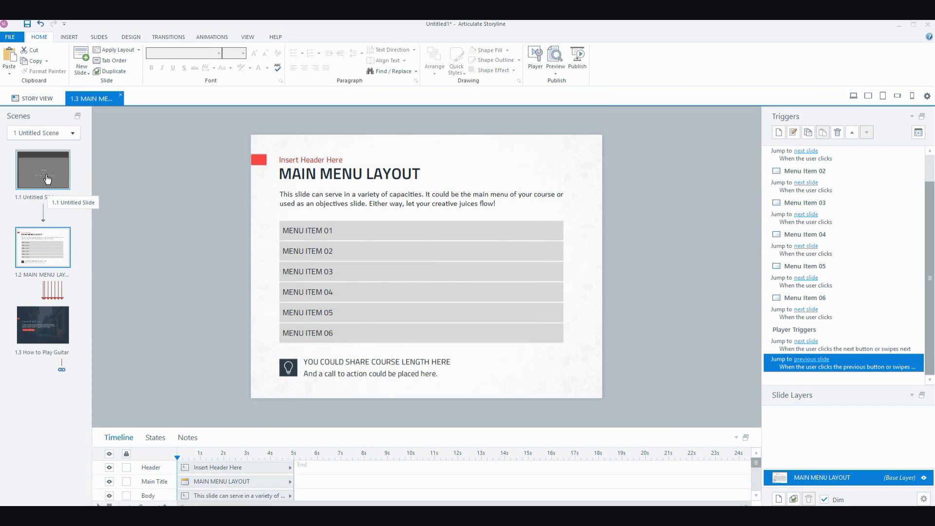
click(47, 179)
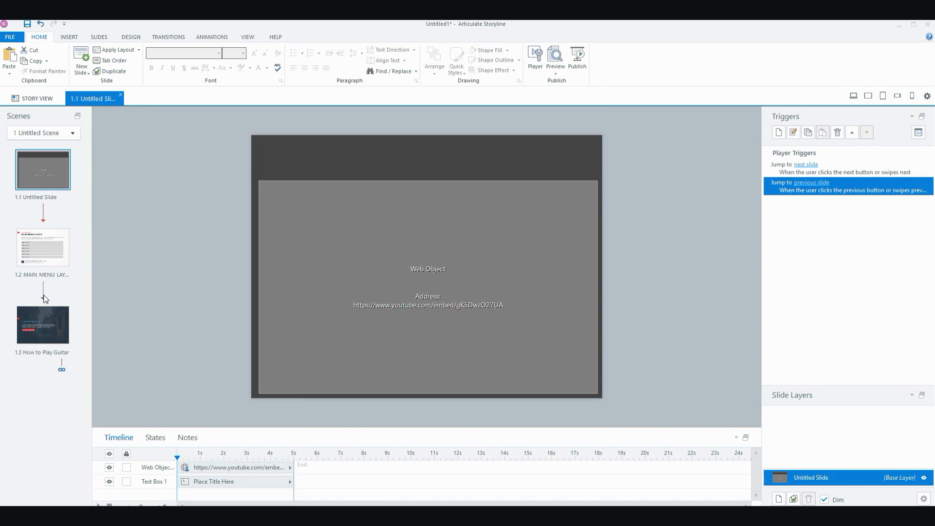
drag(40, 169, 35, 403)
mouse_move(51, 155)
mouse_down()
mouse_move(42, 312)
mouse_move(50, 294)
mouse_up()
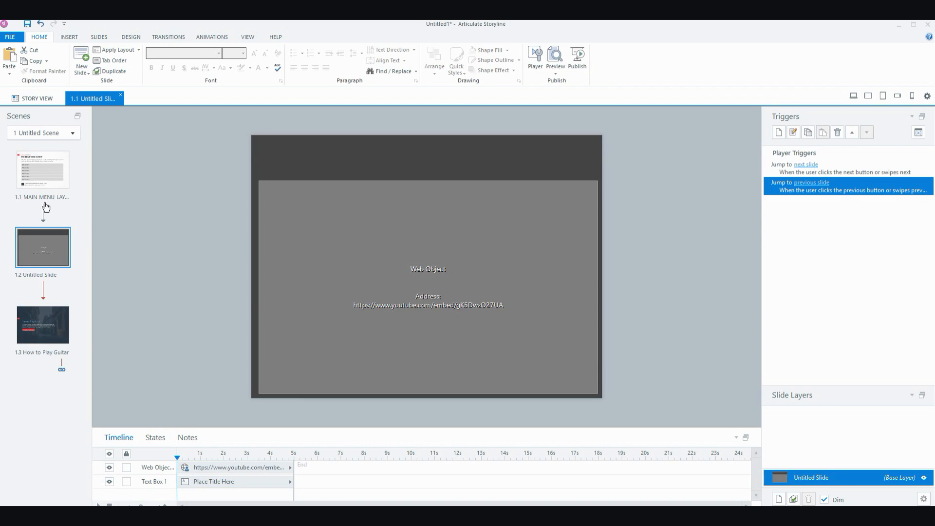
drag(50, 247, 59, 316)
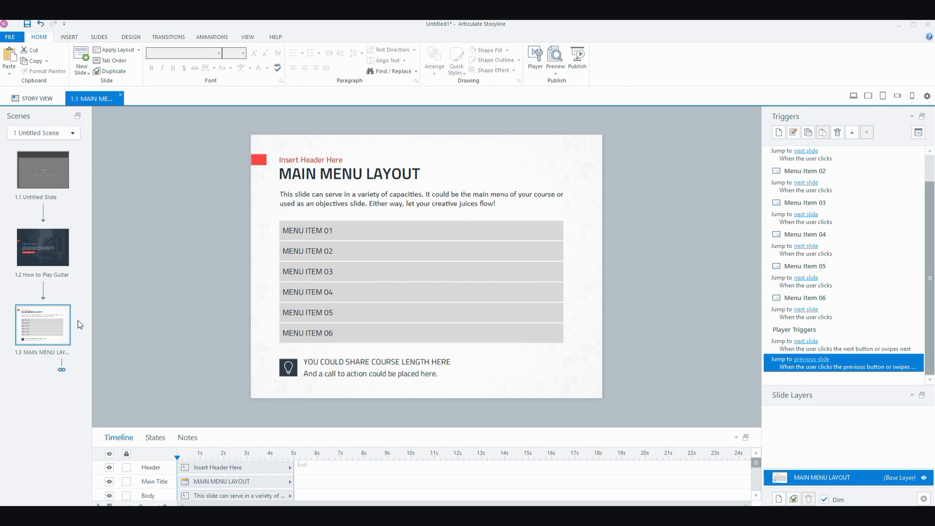
Open the Ukulele project without saving the current one and bring up slide 1.1, How to Play Ukulele
click(10, 38)
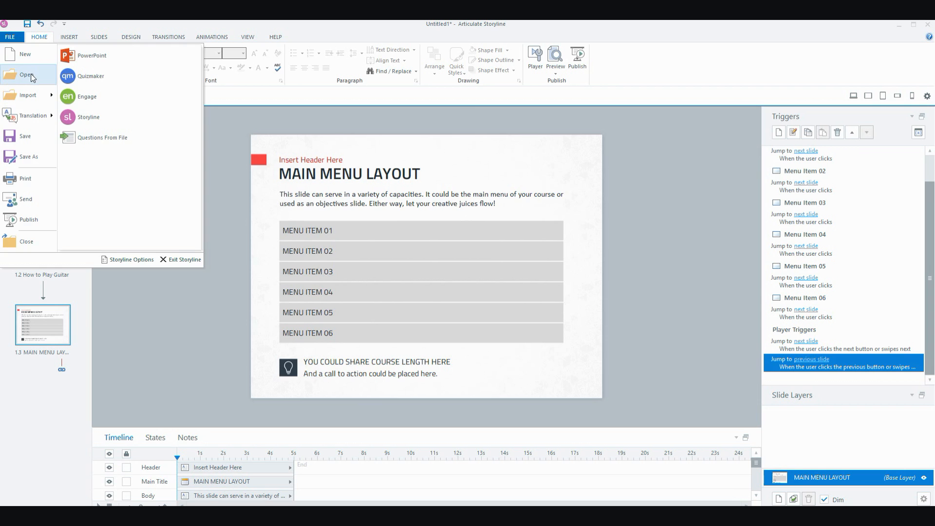
click(31, 74)
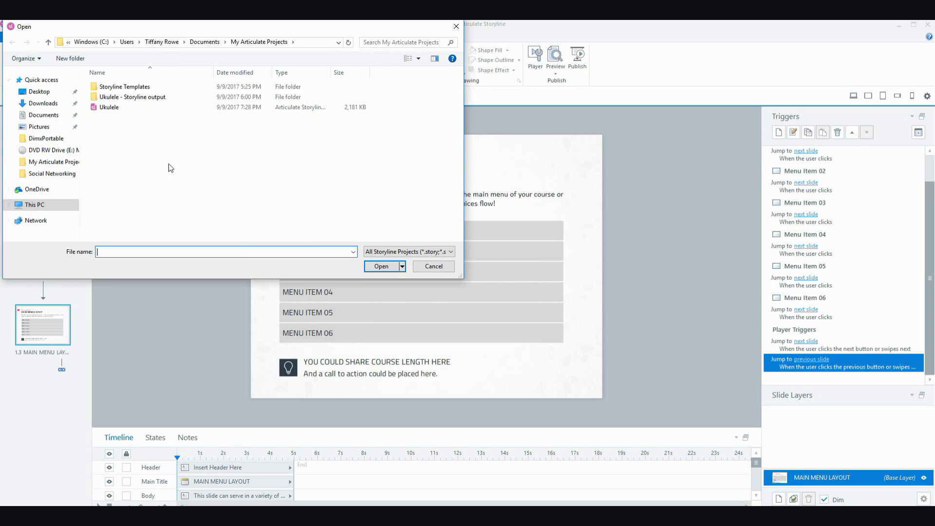
click(109, 107)
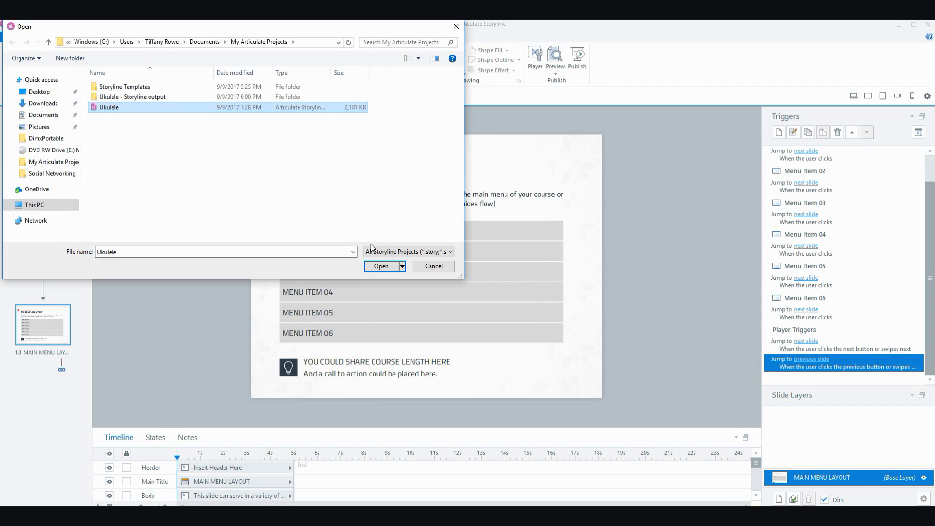
click(382, 266)
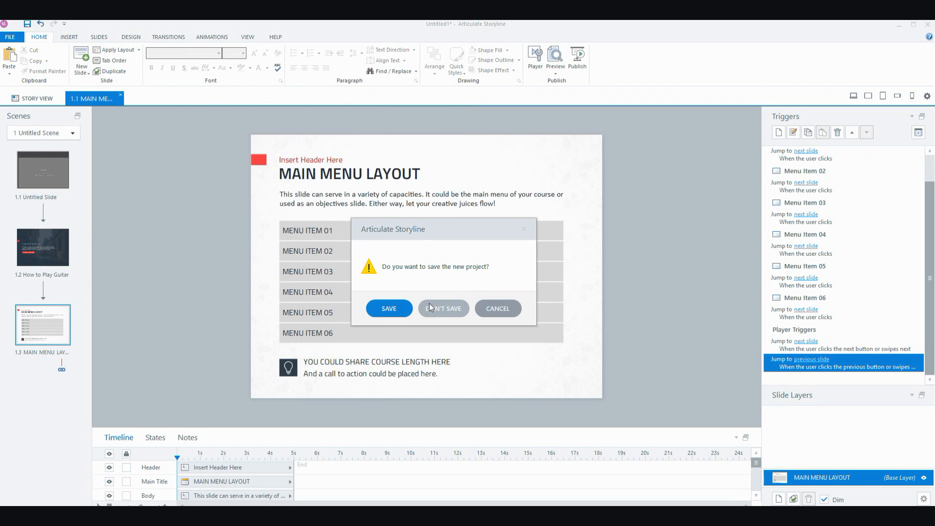
click(445, 307)
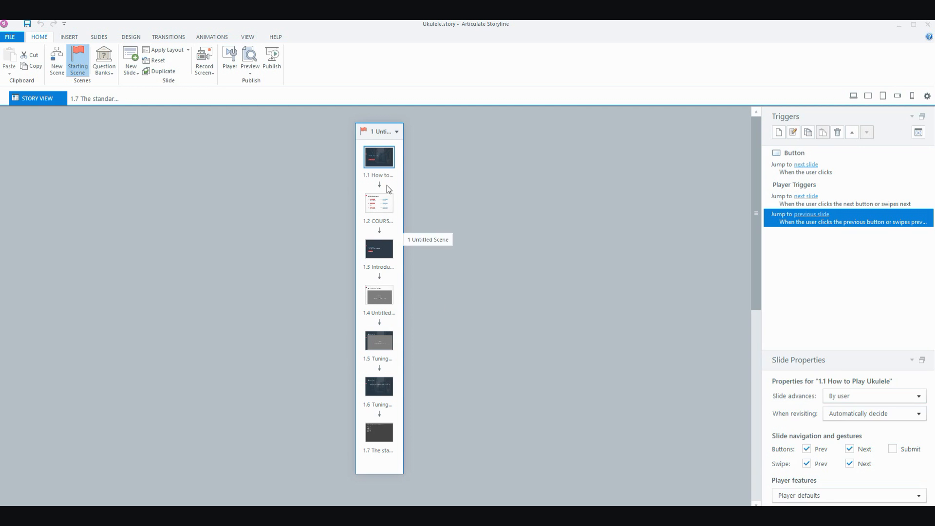
double_click(379, 157)
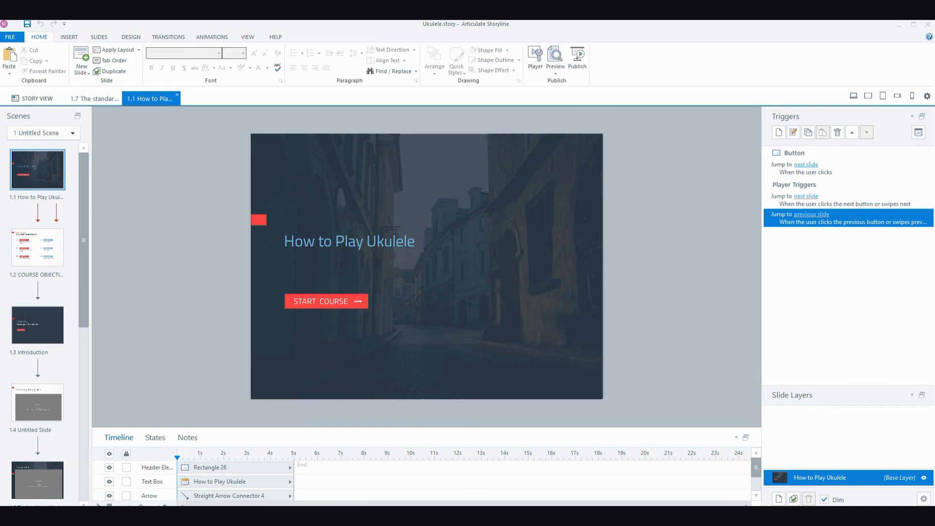
Check the Notepad list of skills and preview the Ukulele course in the desktop and landscape tablet layouts
click(490, 516)
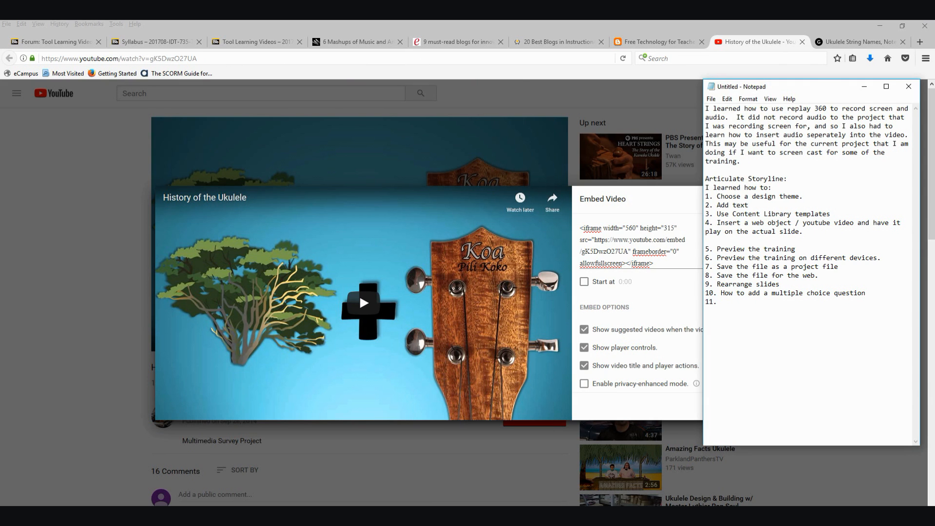
key(alt+Tab)
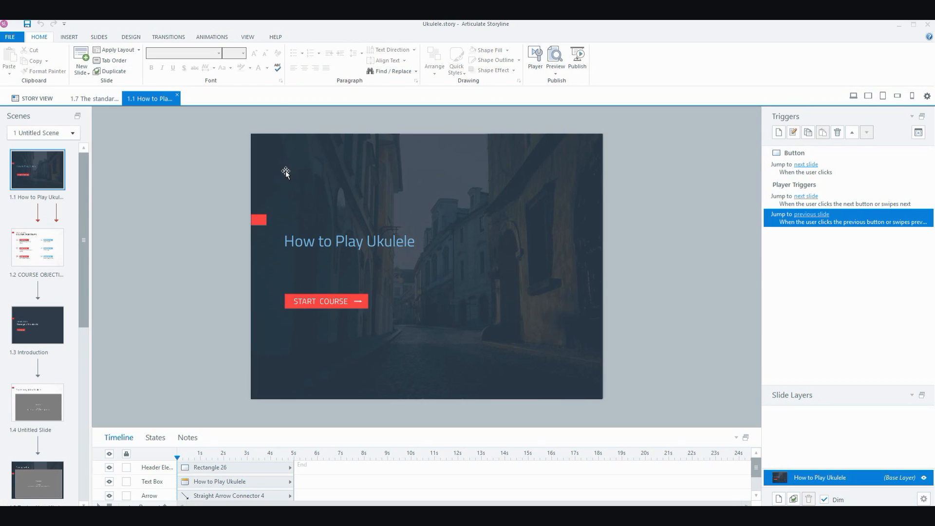
click(250, 41)
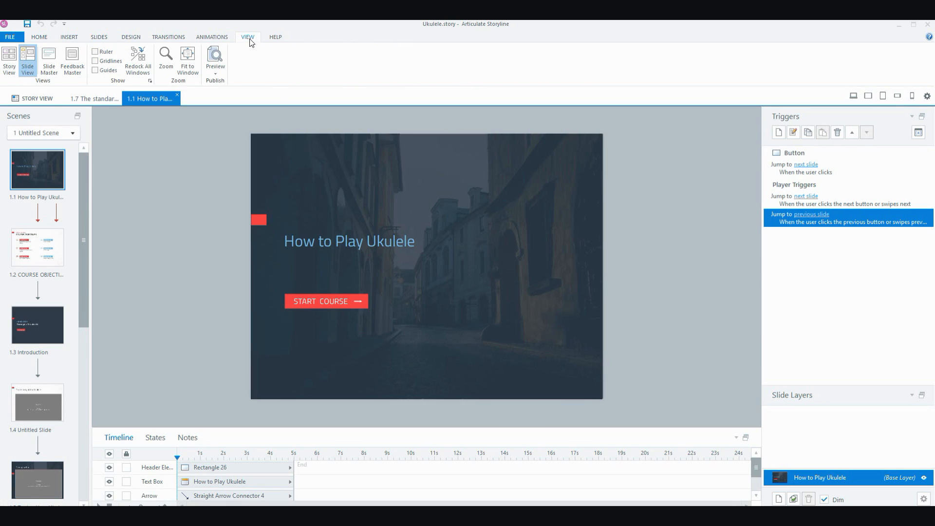
click(215, 58)
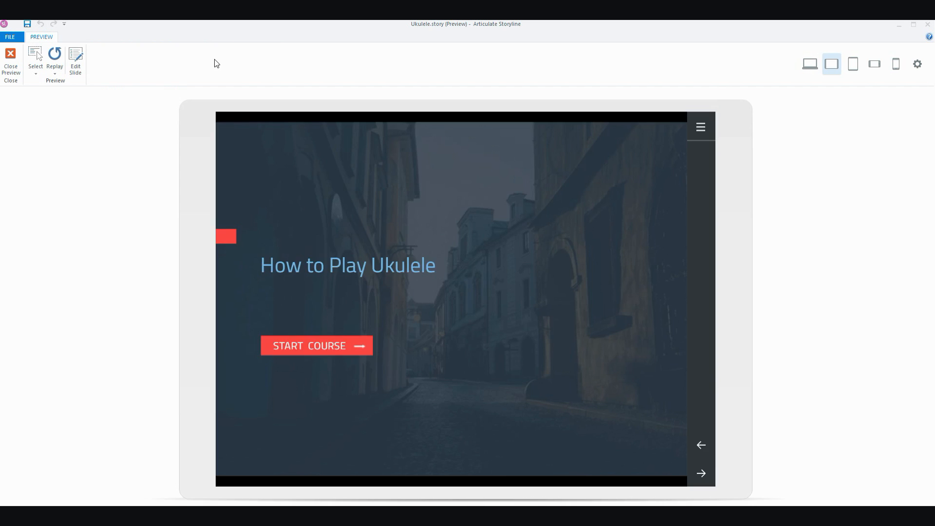
click(810, 64)
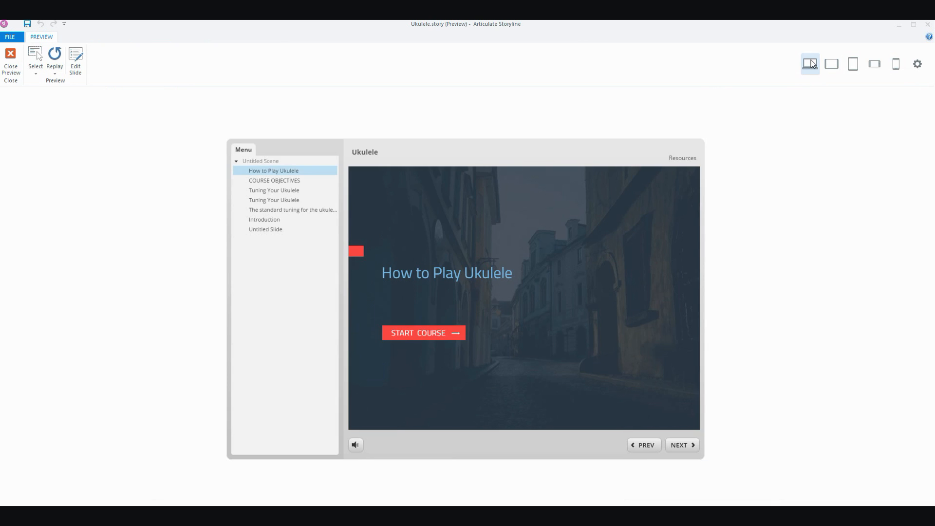
click(834, 67)
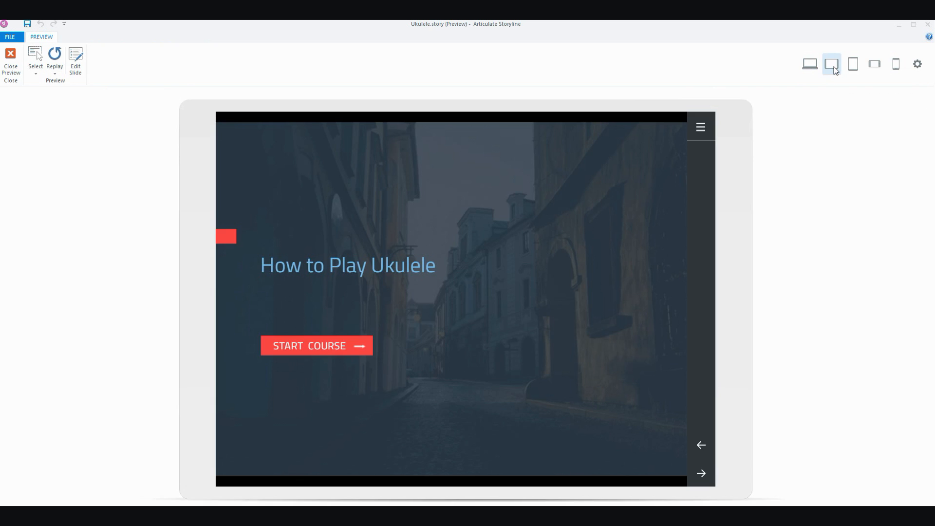
Preview the course in the portrait tablet, landscape phone and portrait phone layouts, and return to the desktop layout
click(854, 68)
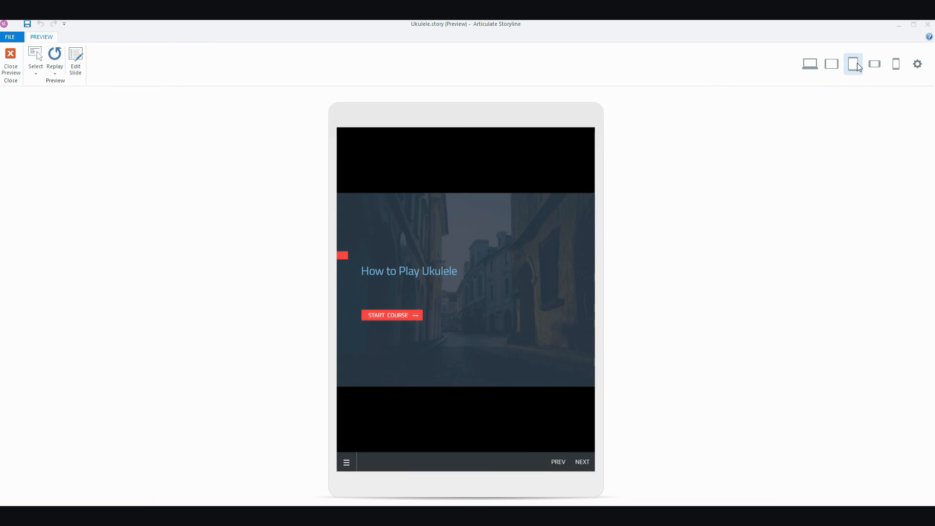
click(875, 66)
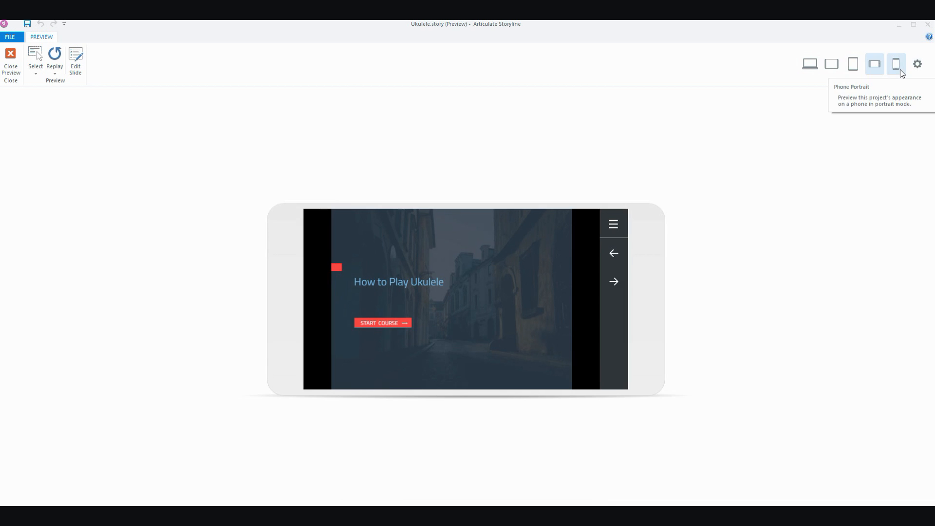
click(898, 66)
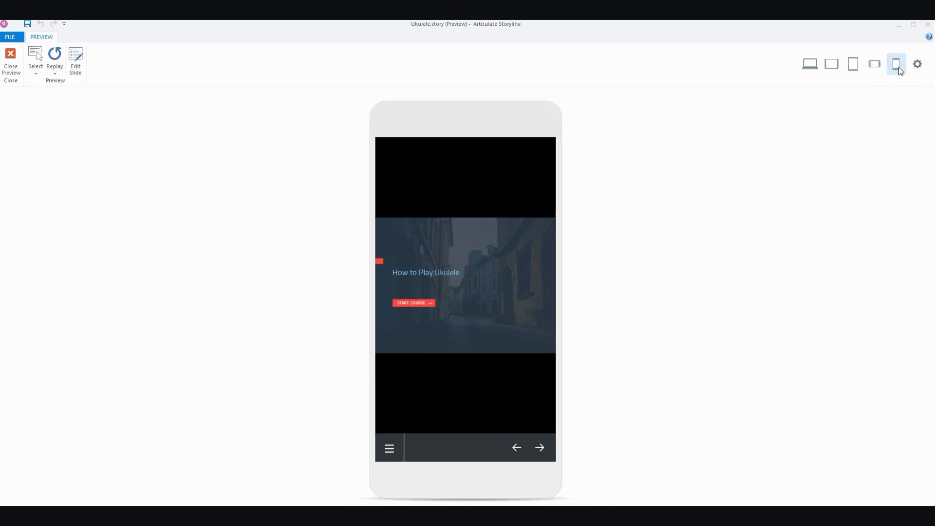
click(854, 67)
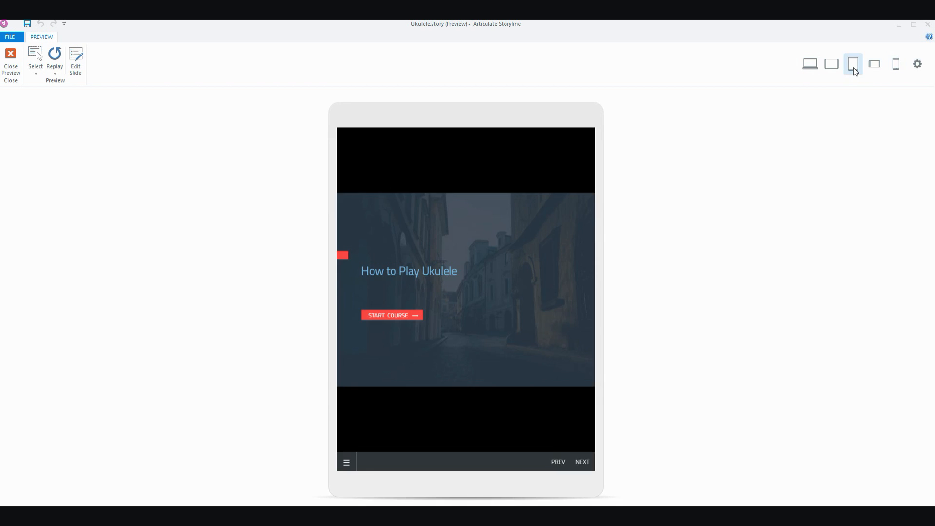
click(833, 66)
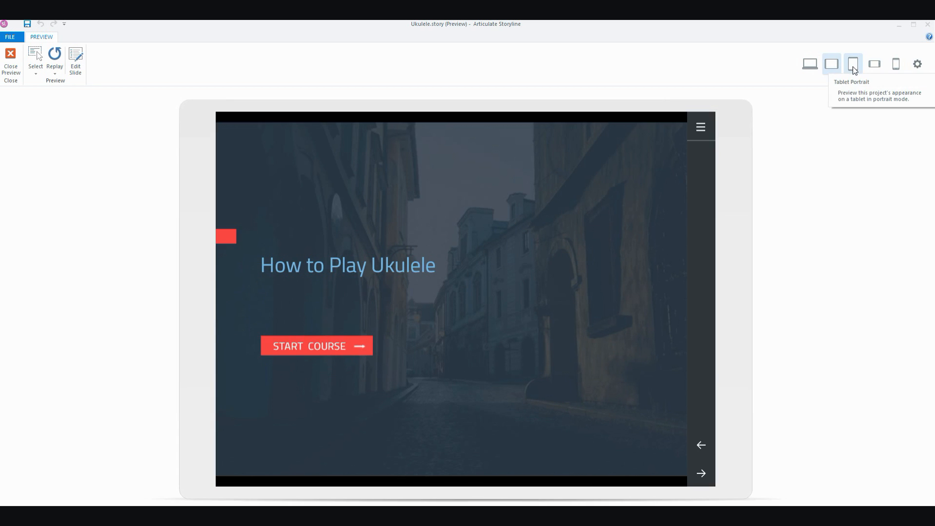
click(815, 69)
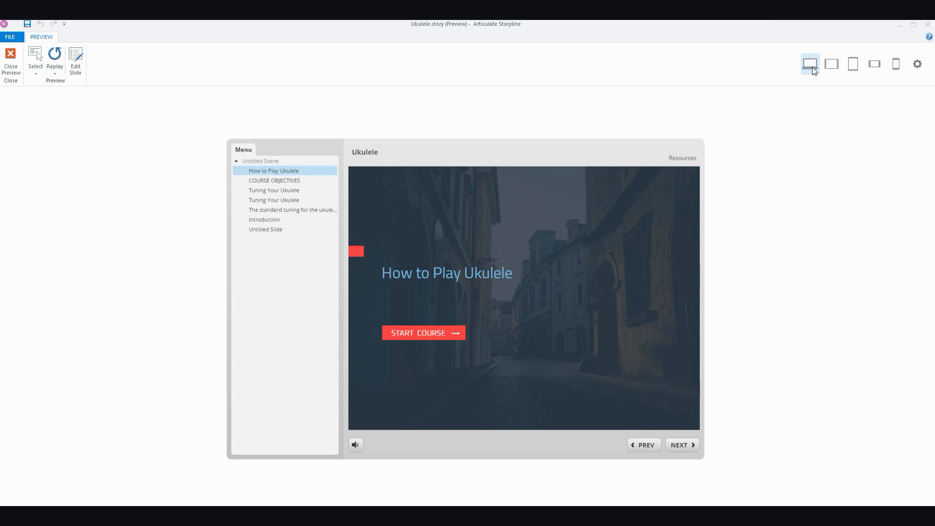
Start the previewed course and page through its slides up to the standard tuning question, revisiting the Course Objectives slide on the way
click(425, 336)
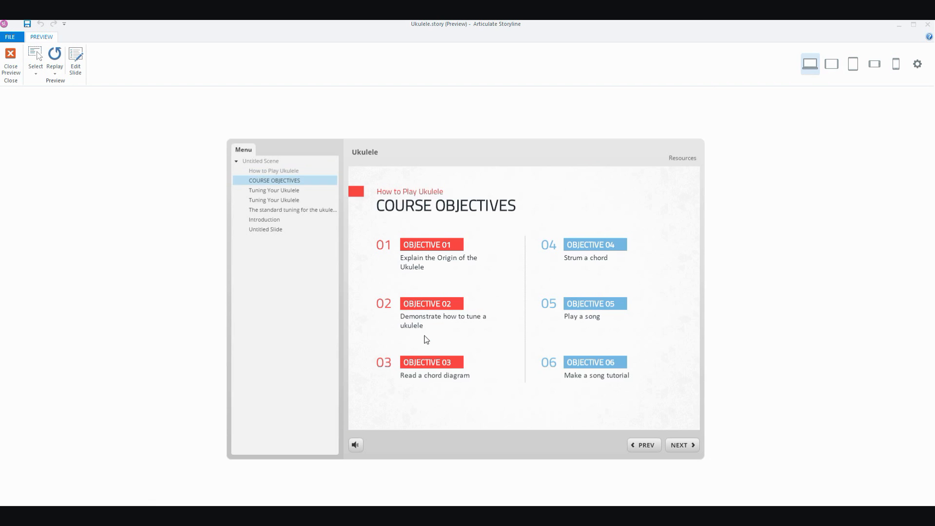
click(686, 446)
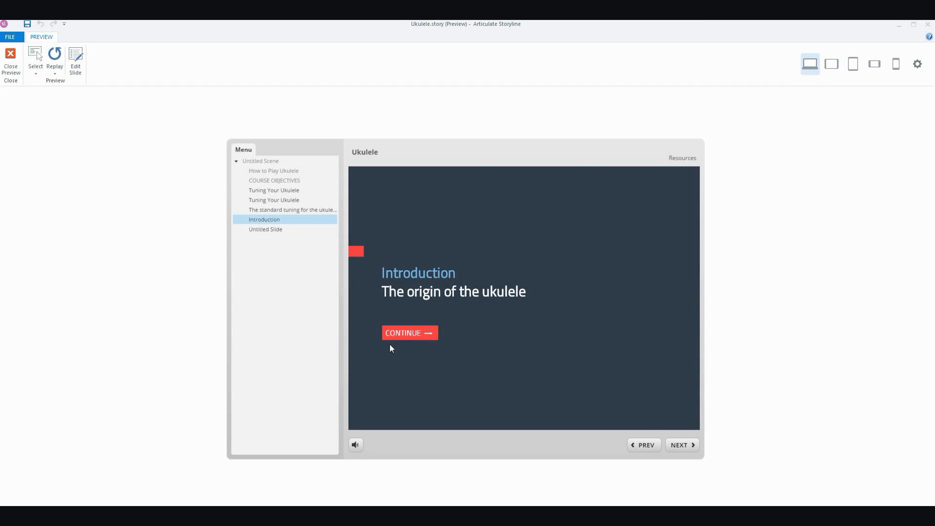
click(638, 447)
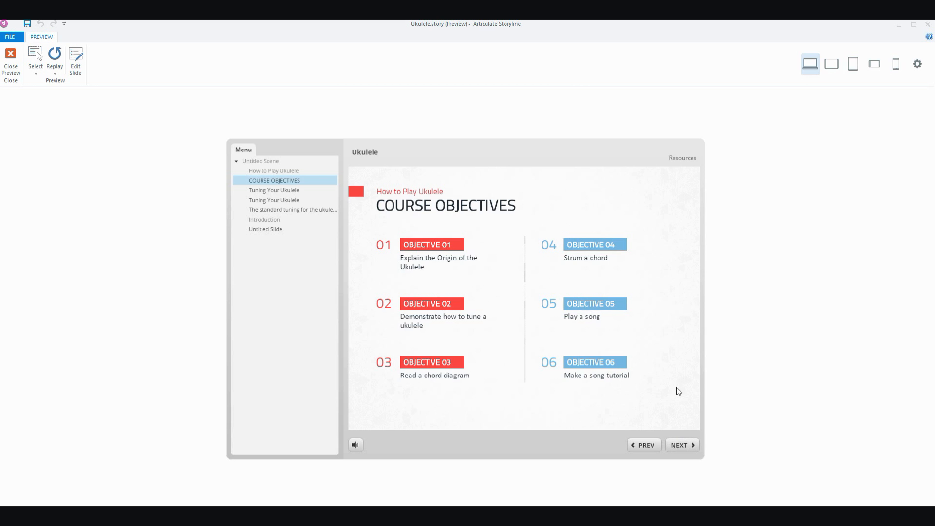
click(688, 446)
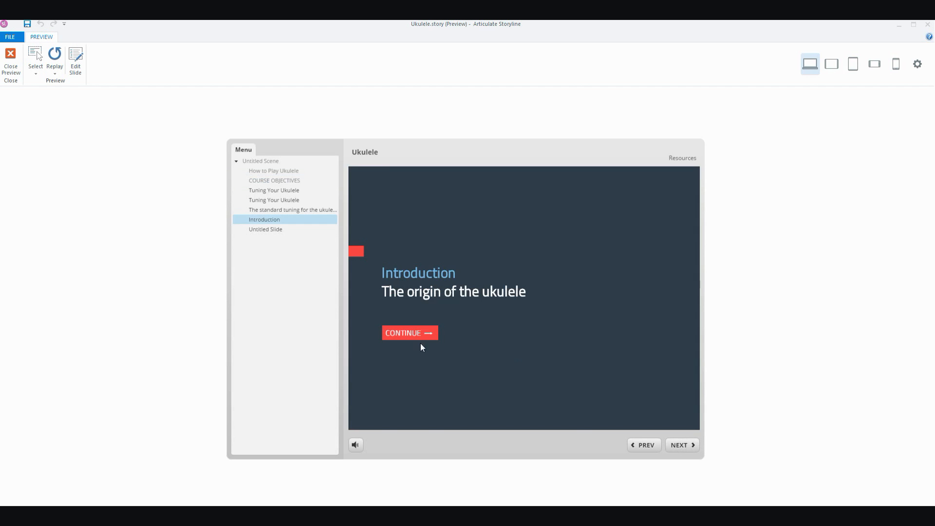
click(409, 334)
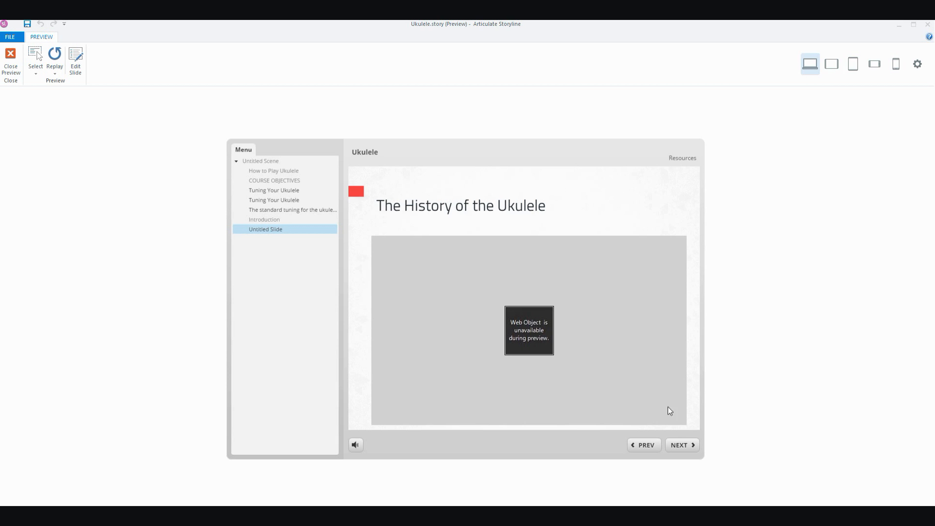
click(691, 449)
click(692, 449)
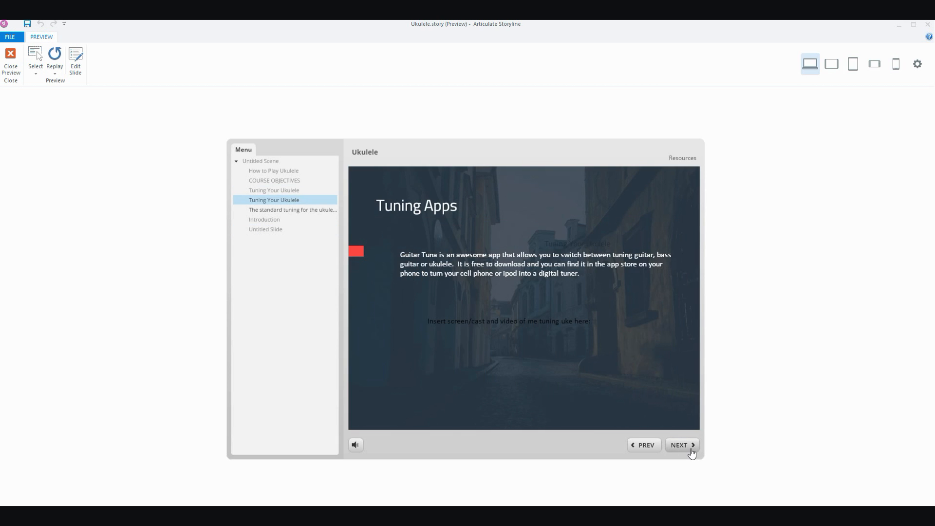
click(692, 449)
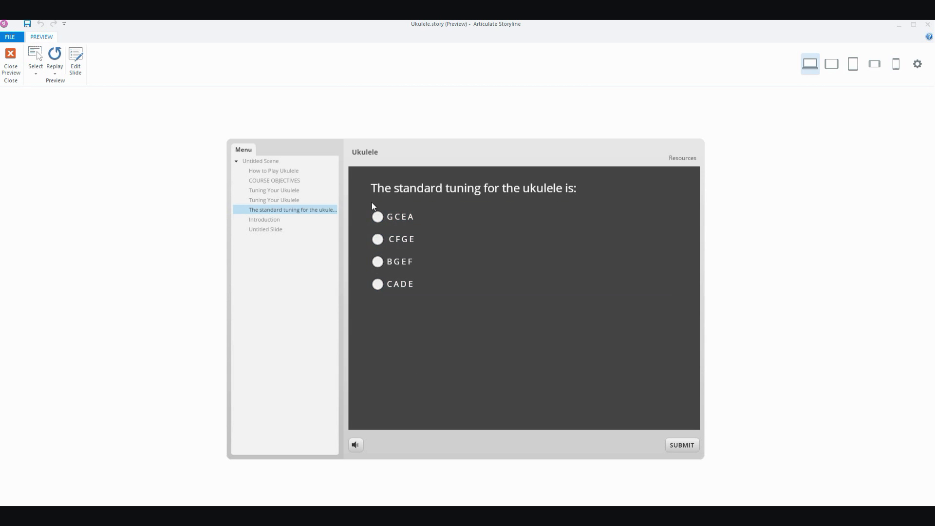
Test the standard tuning question by submitting it blank and with the answer G C E A, and close the preview
click(686, 449)
click(531, 333)
click(378, 218)
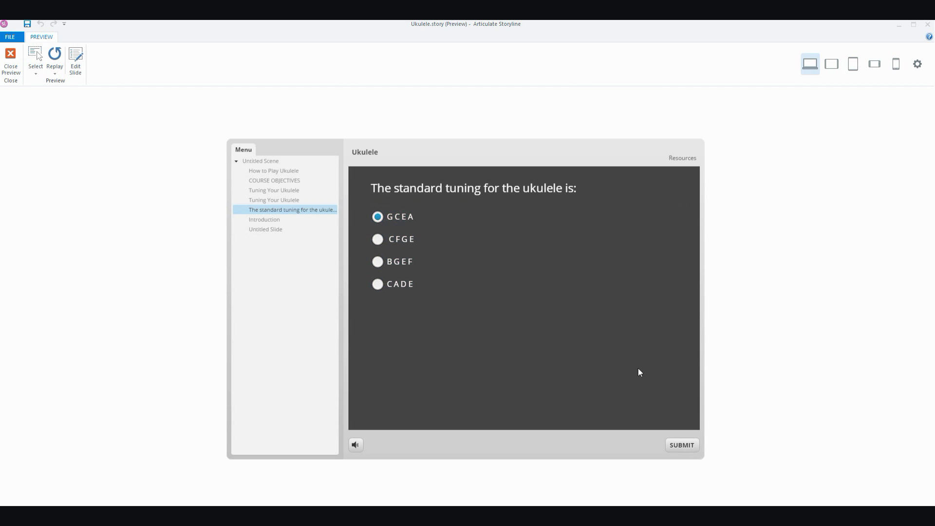
click(682, 445)
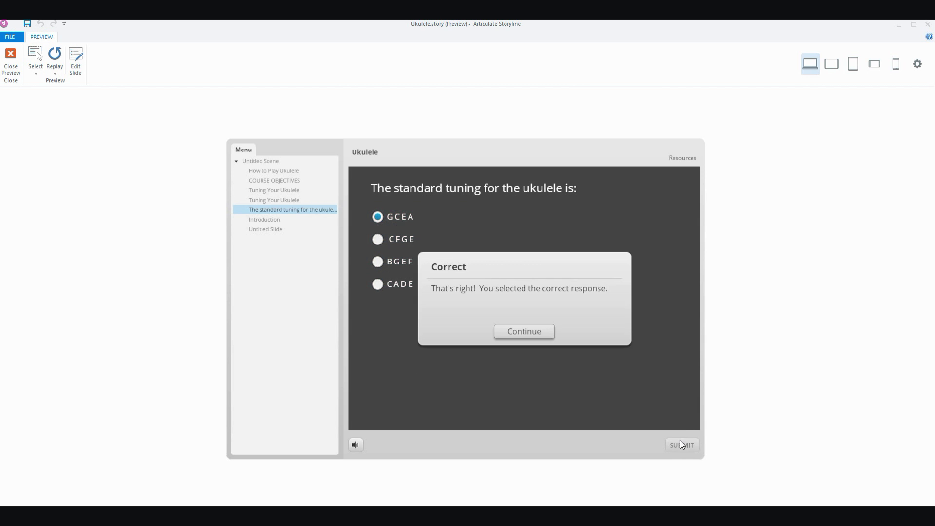
click(530, 332)
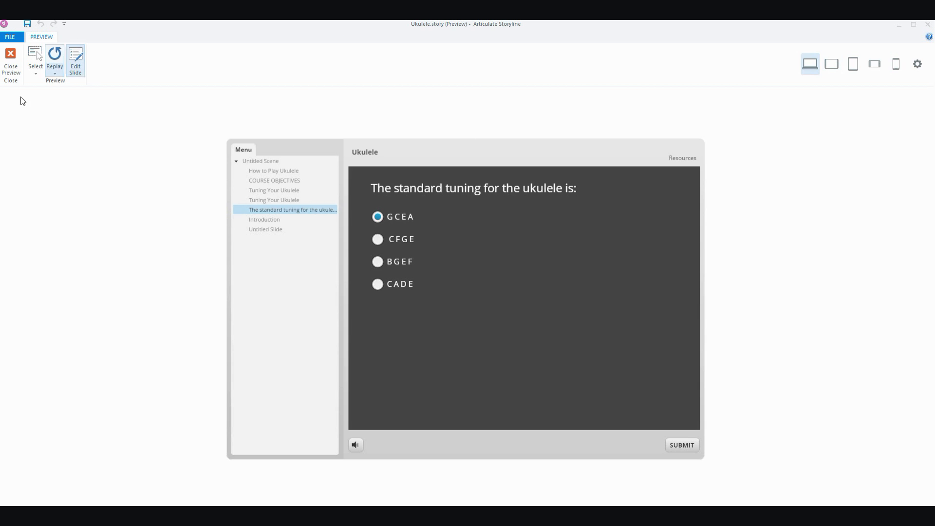
click(12, 61)
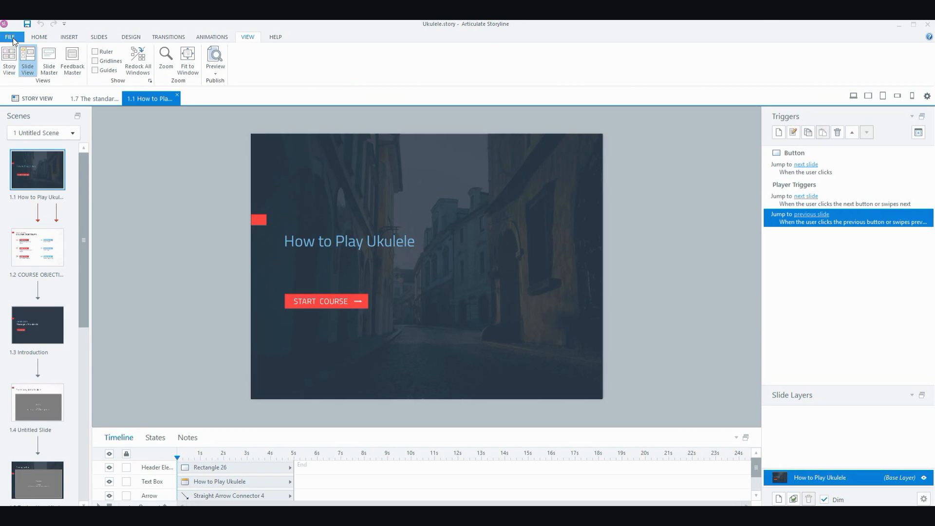
Publish the entire Ukulele project for Web and view the published course in the browser
click(13, 39)
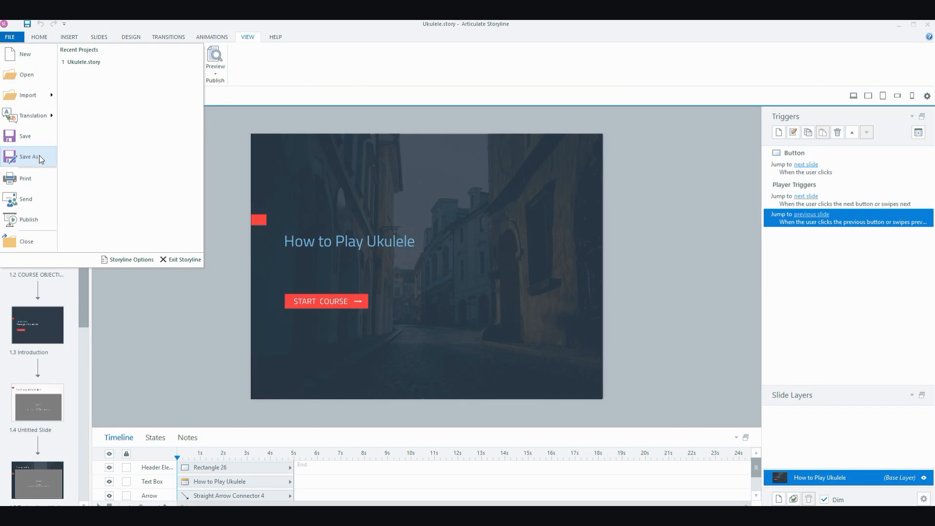
click(29, 220)
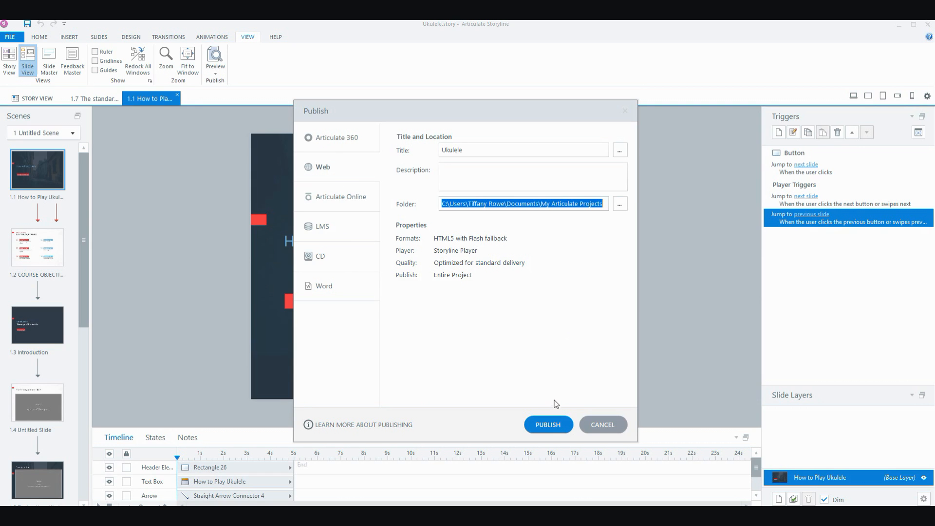
click(548, 425)
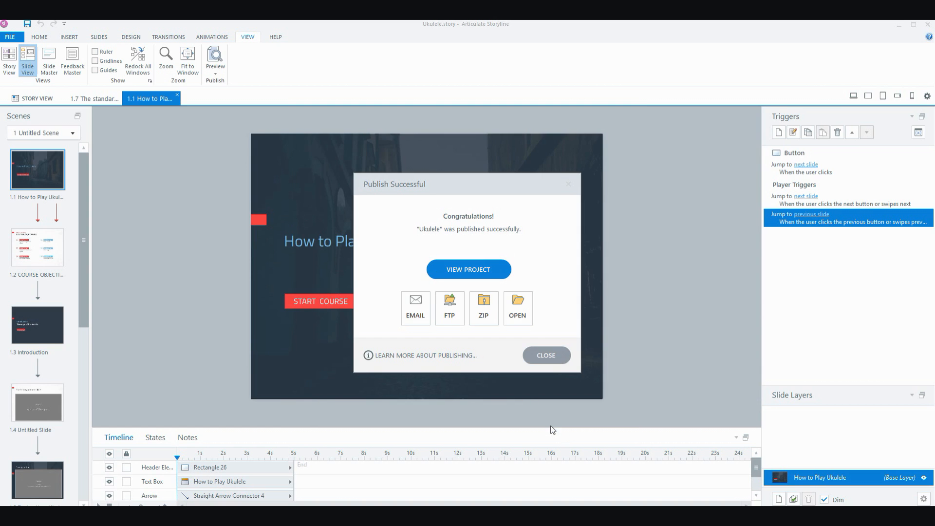
click(468, 267)
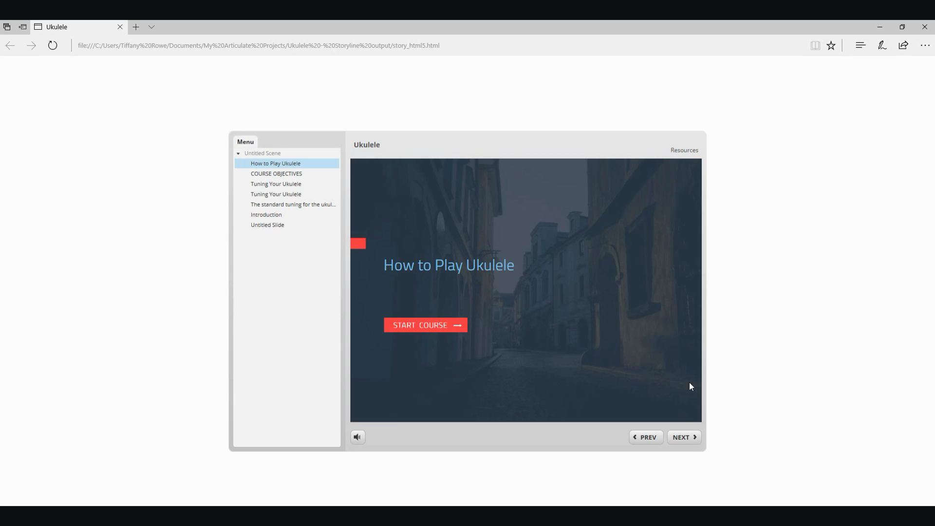
Page through the published course to the Tuning Apps slide, playing the History of the Ukulele and Tuning by Ear videos
click(691, 439)
click(692, 440)
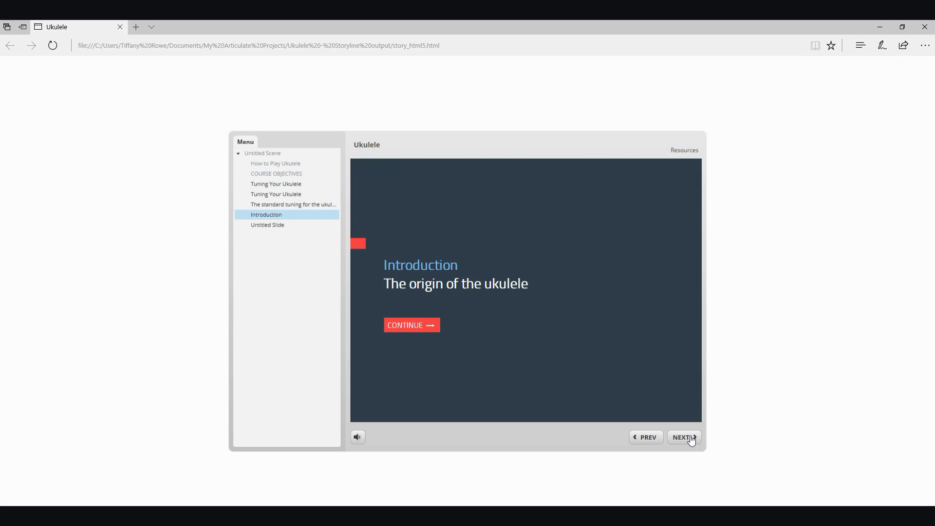
click(692, 441)
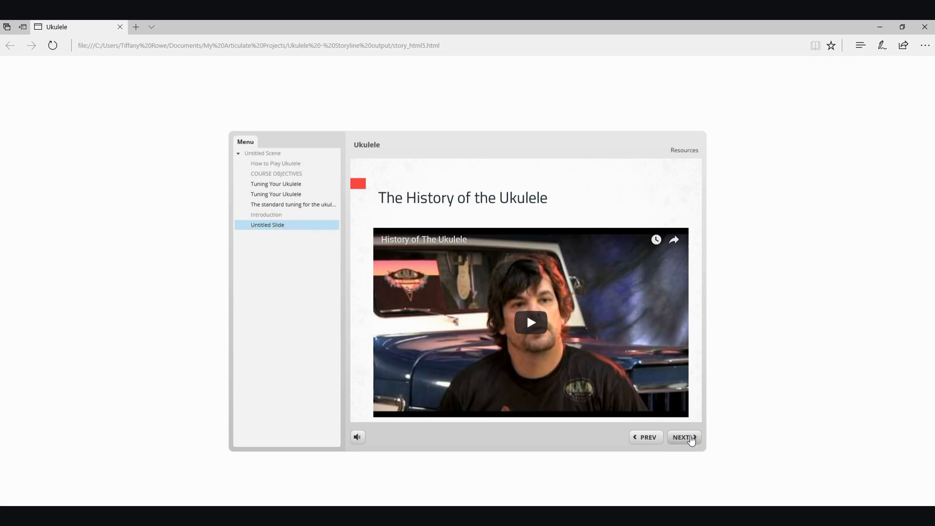
click(530, 324)
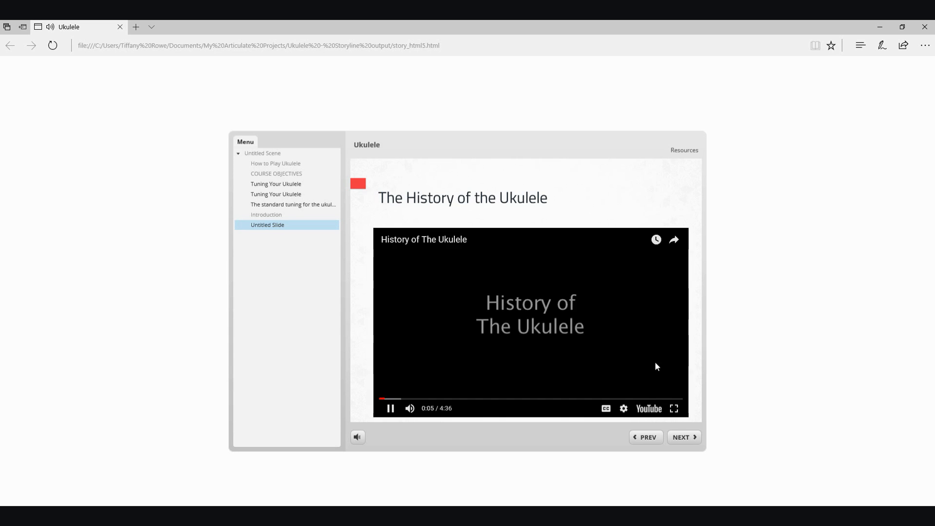
click(693, 440)
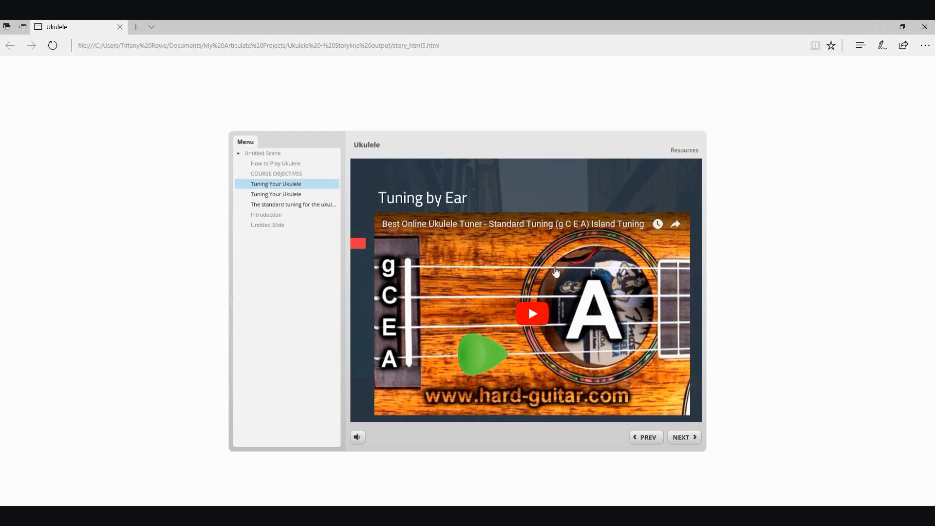
click(538, 319)
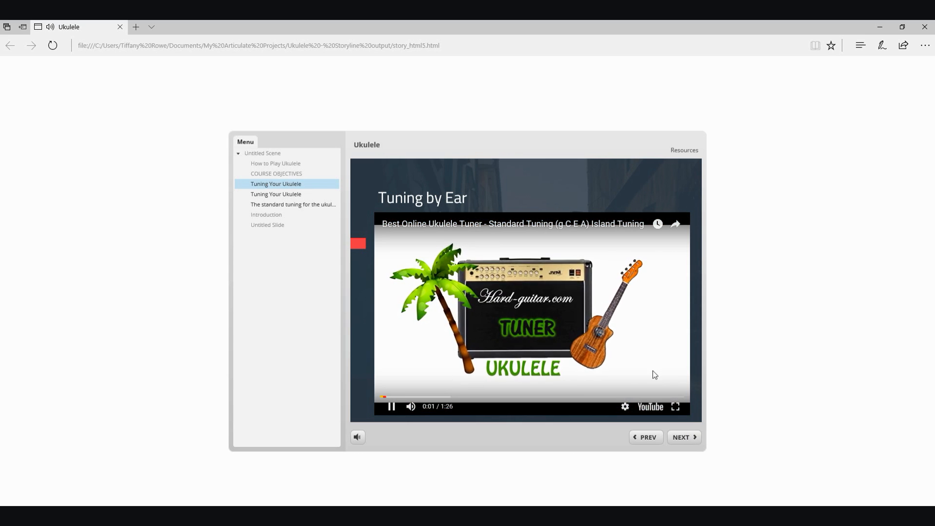
click(692, 441)
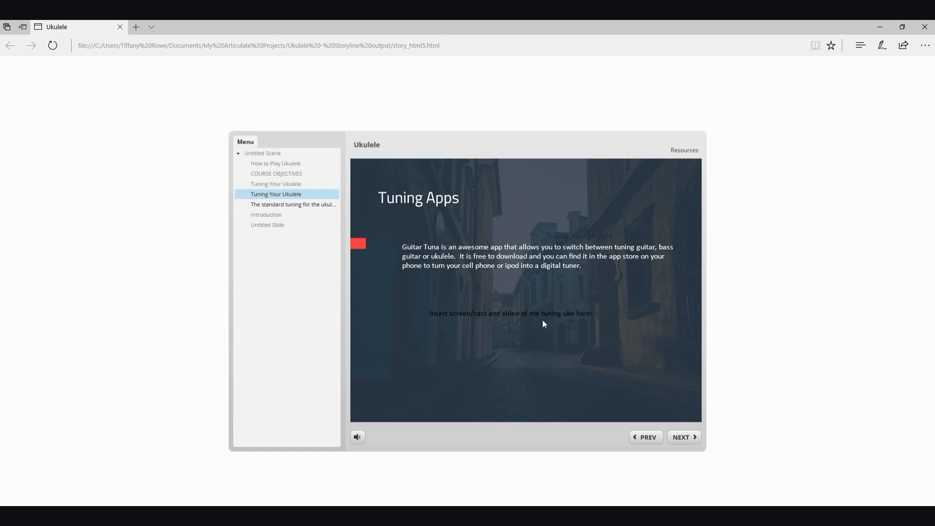
Advance to the standard tuning question in the published course, submit it without an answer and dismiss the prompt
click(688, 438)
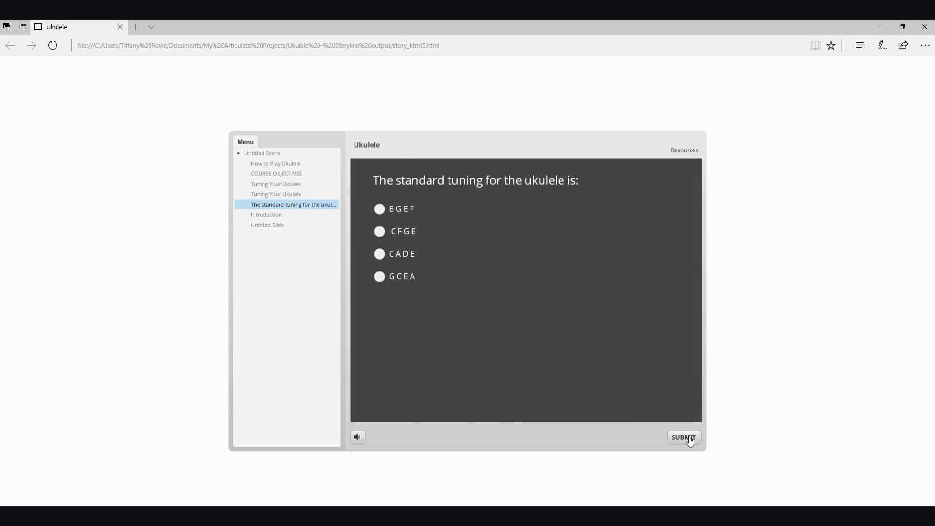
click(689, 437)
click(535, 325)
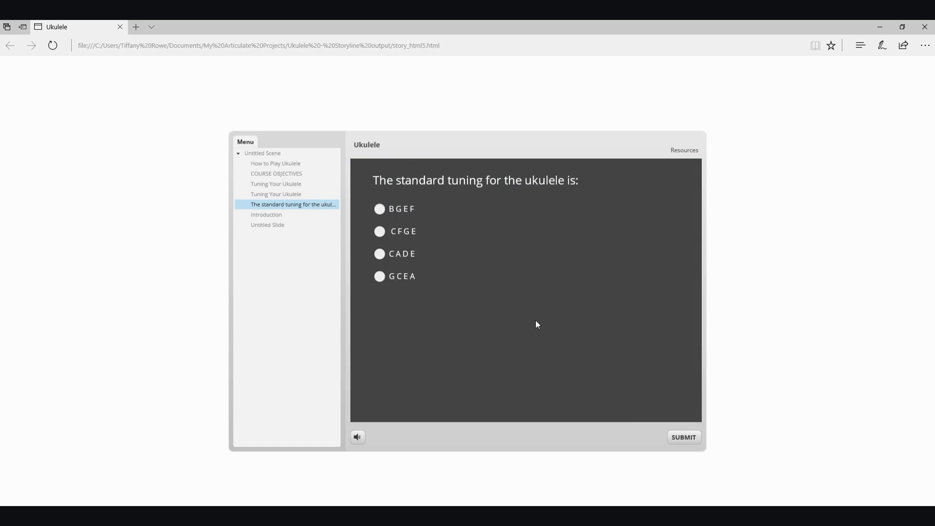